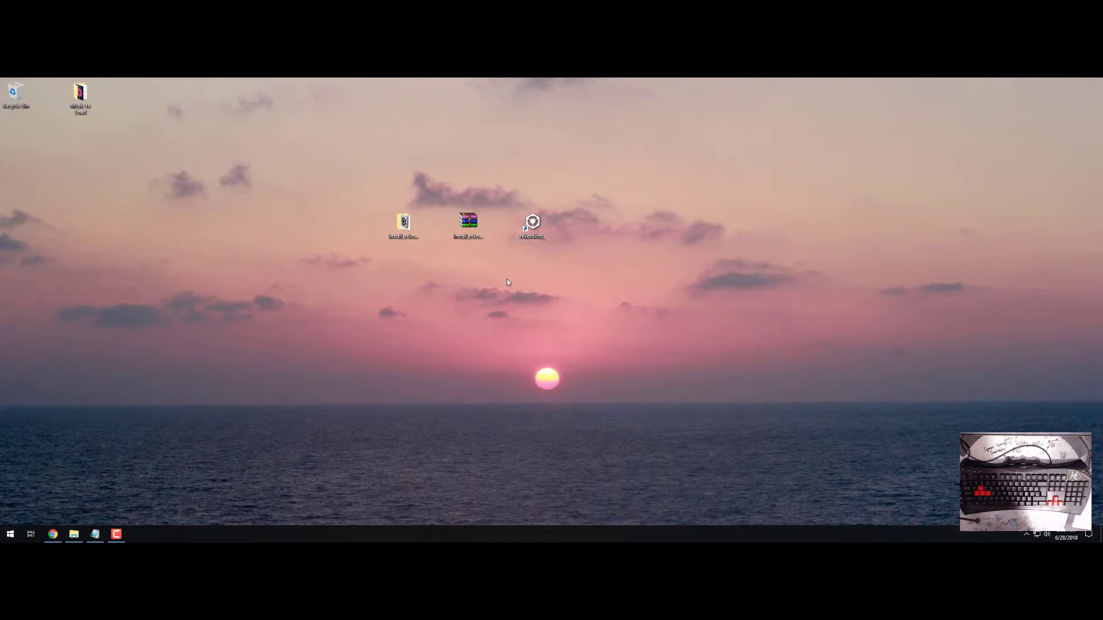
Bring Chrome back and open the official rekordbox.com result from the Google 'rekordbox' search.
left_click(531, 226)
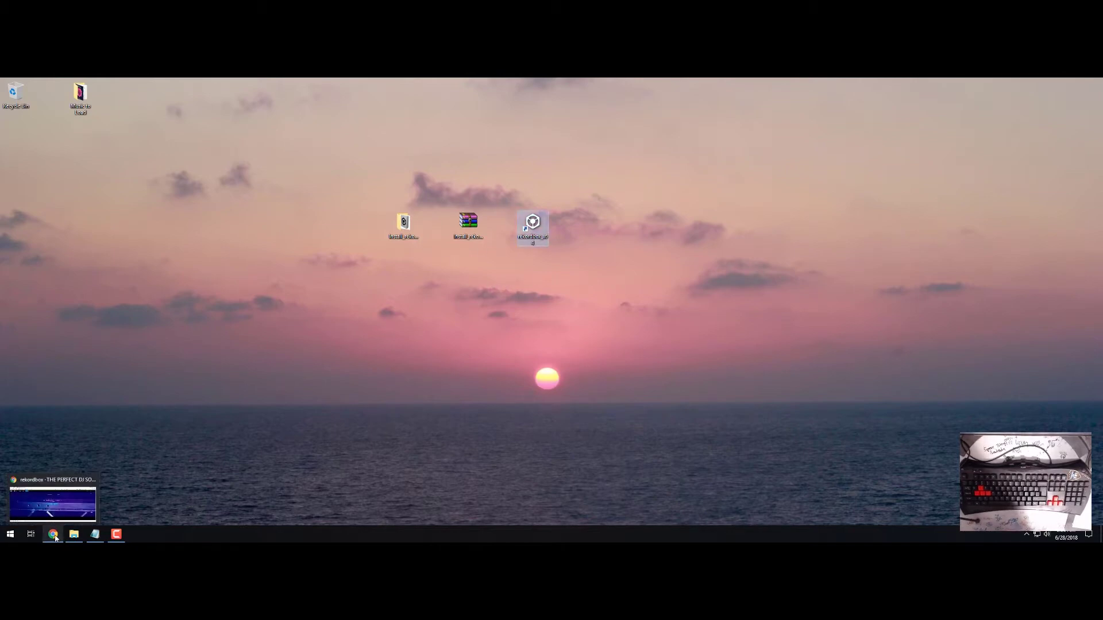
left_click(53, 534)
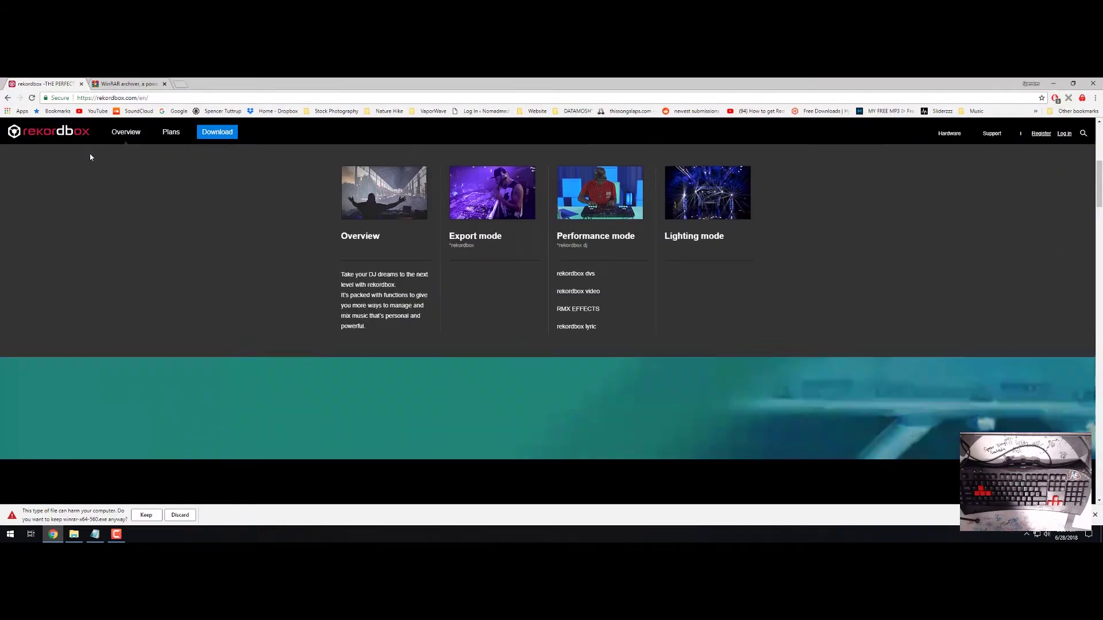
key("alt+Left")
key("alt+Left")
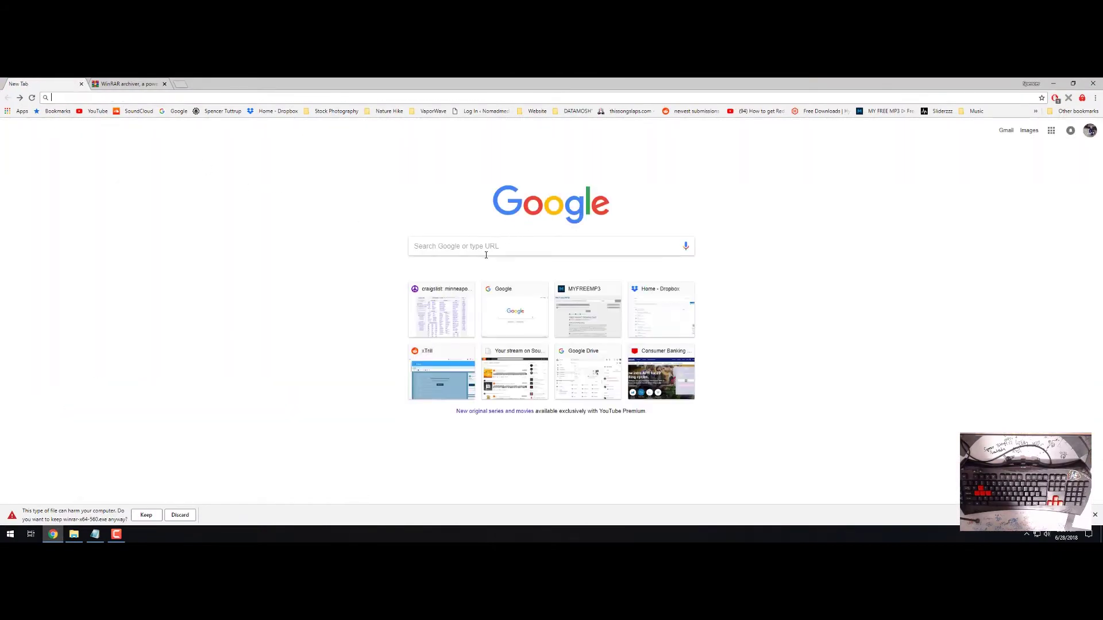
left_click(485, 246)
key("alt+Right")
left_click(122, 136)
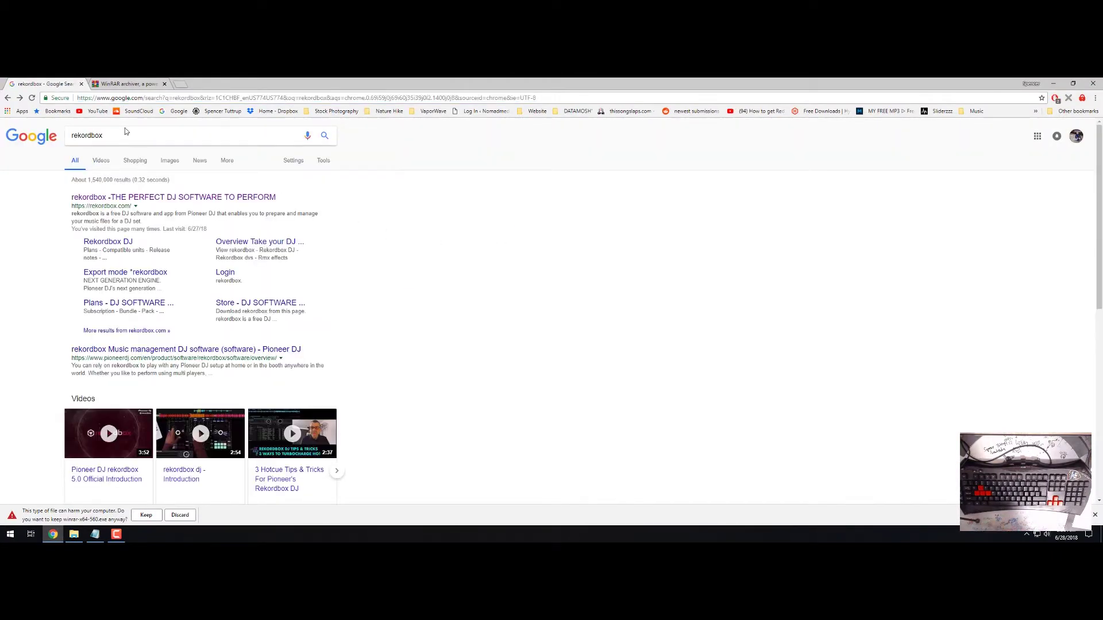
left_click(458, 199)
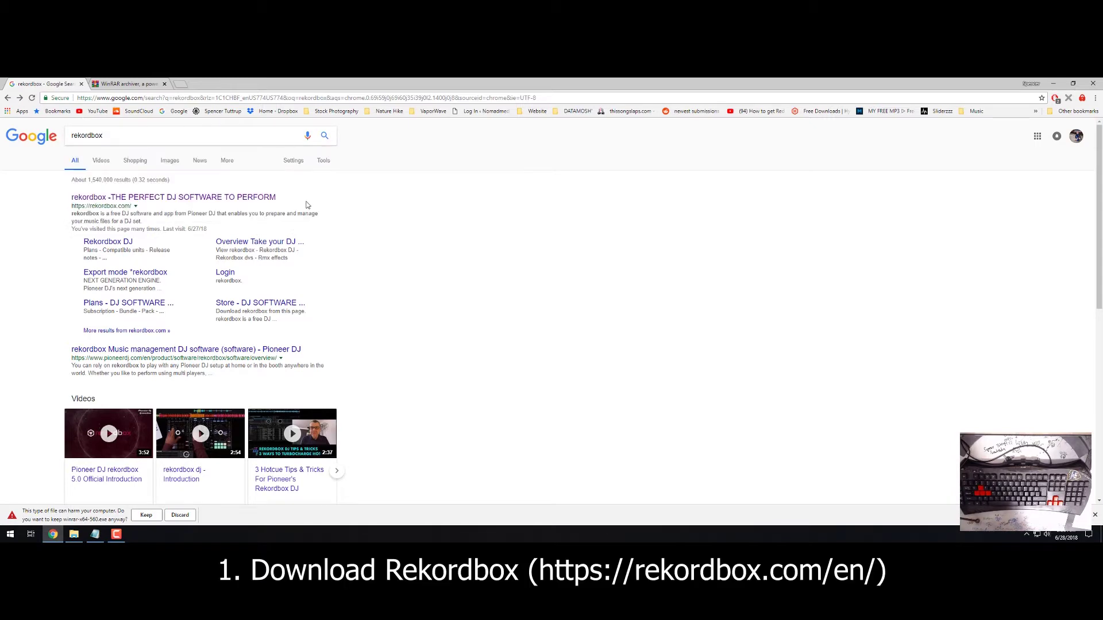
left_click(217, 200)
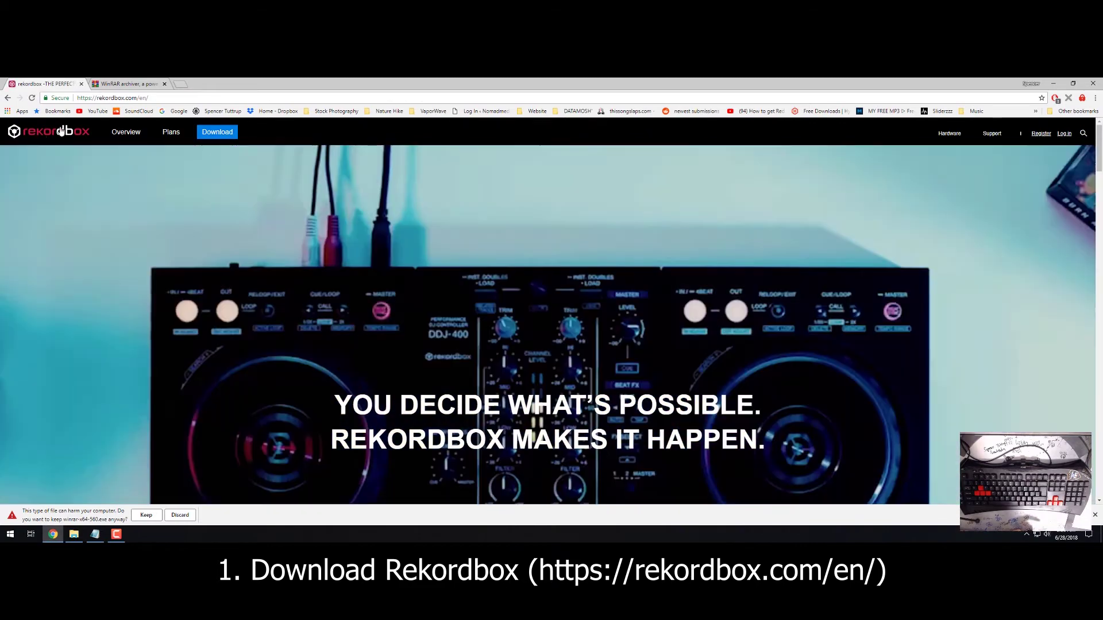
Scroll the rekordbox home page to its 'Download rekordbox 5.3.0' button.
mouse_move(125, 132)
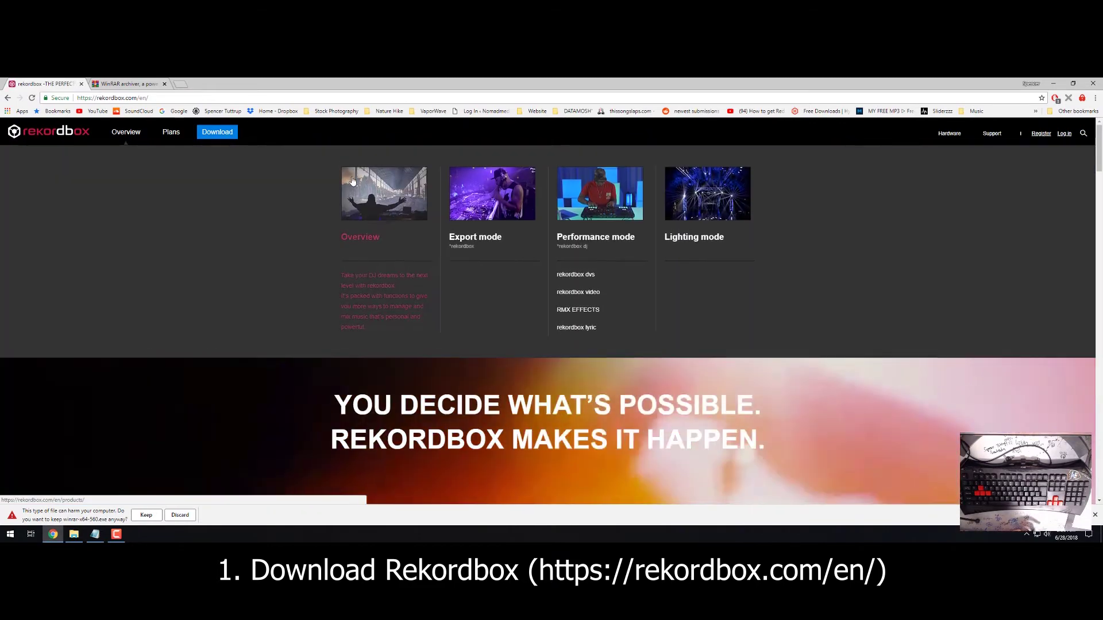
key("alt+Left")
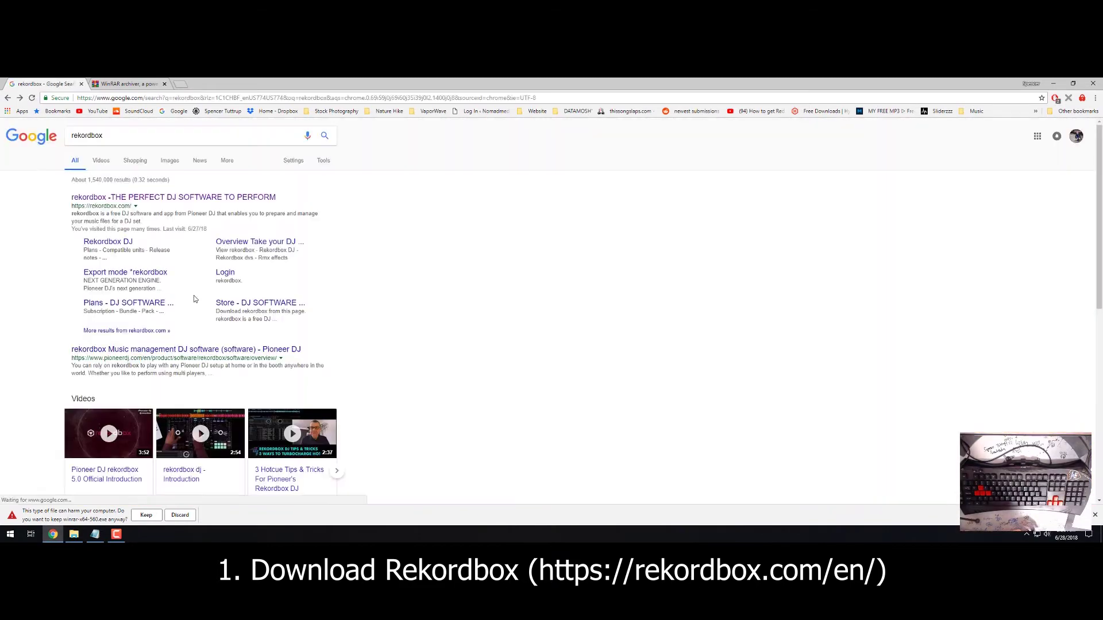
scroll(199, 344, "down", 4)
scroll(203, 396, "down", 2)
scroll(199, 384, "up", 6)
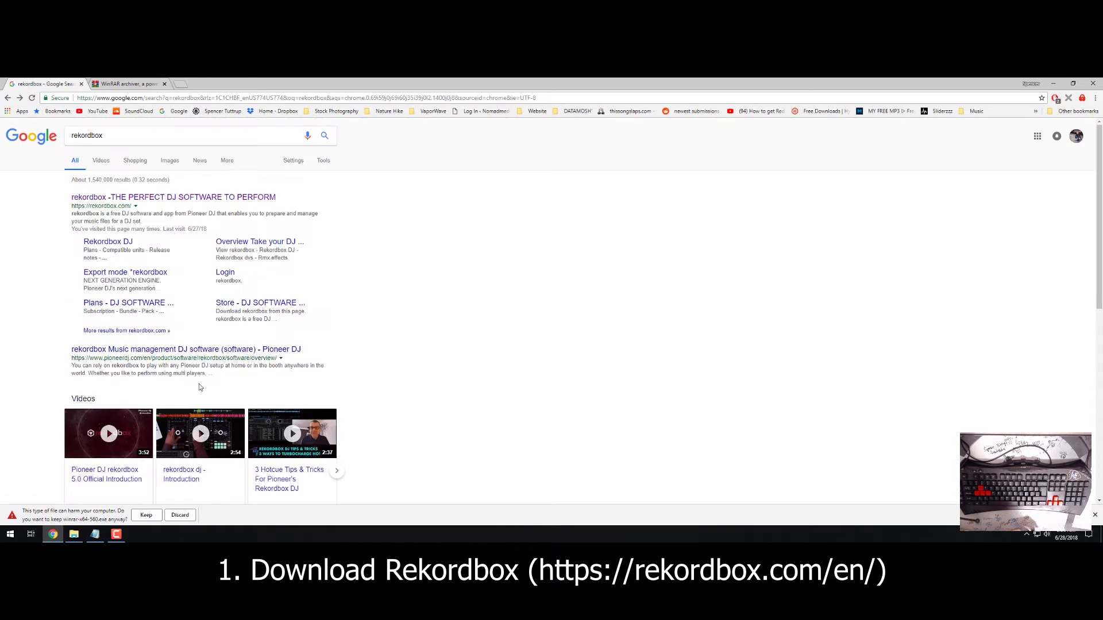
key("alt+Right")
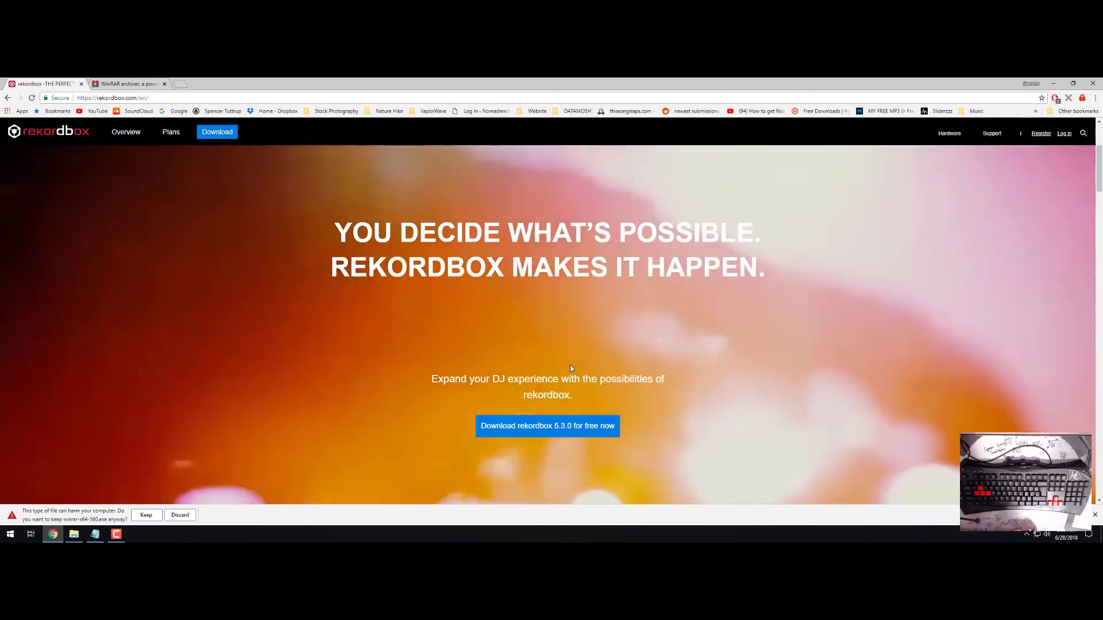
scroll(582, 362, "down", 5)
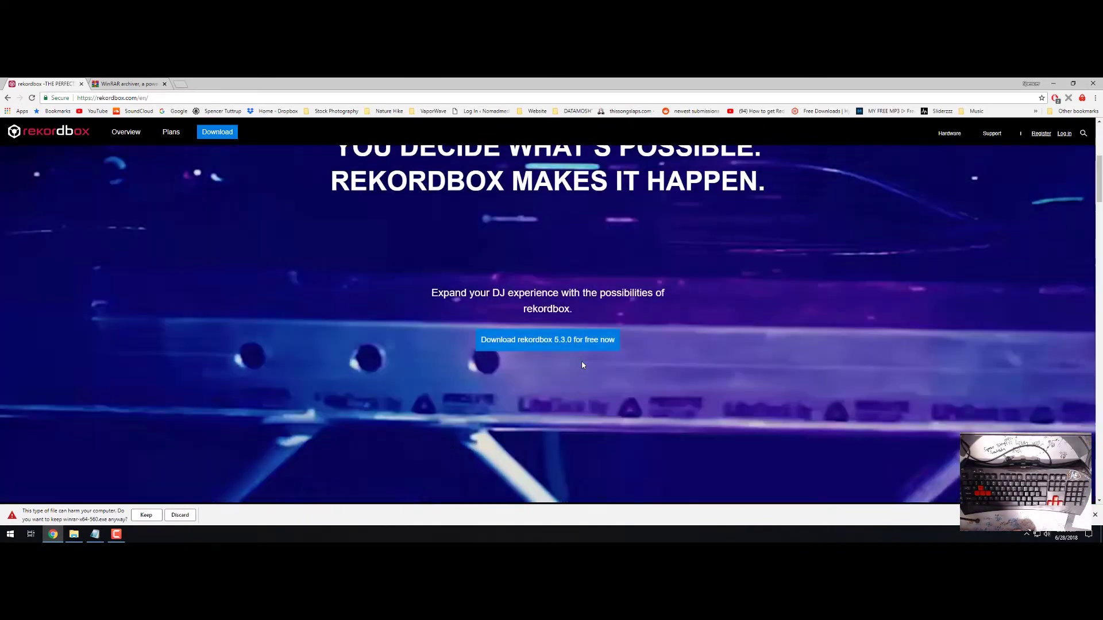
scroll(581, 364, "down", 1)
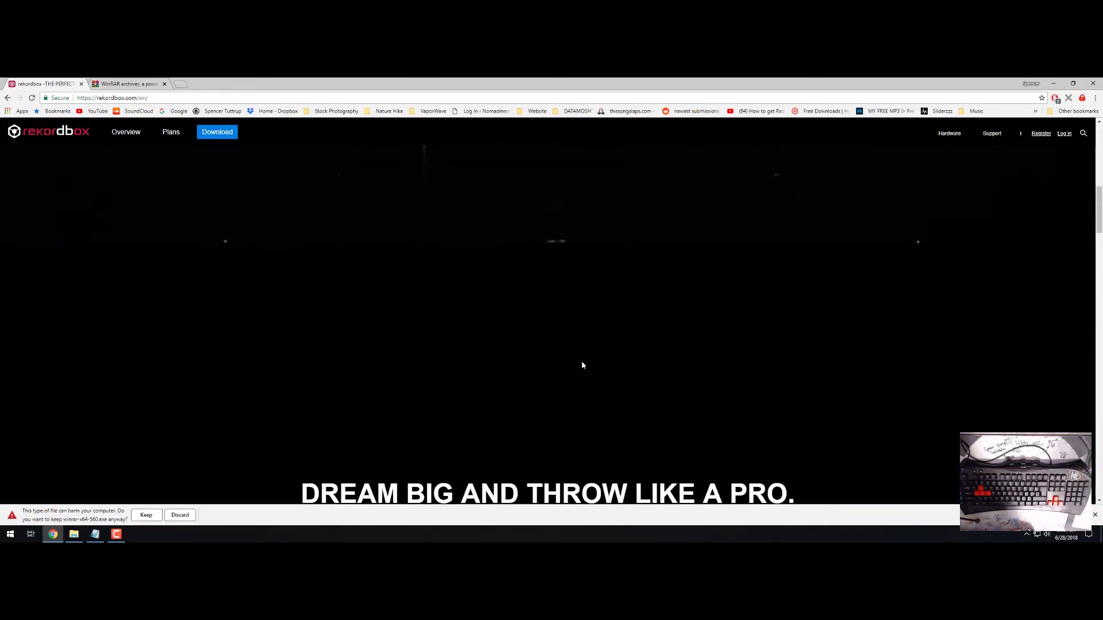
scroll(581, 364, "up", 2)
scroll(582, 365, "up", 2)
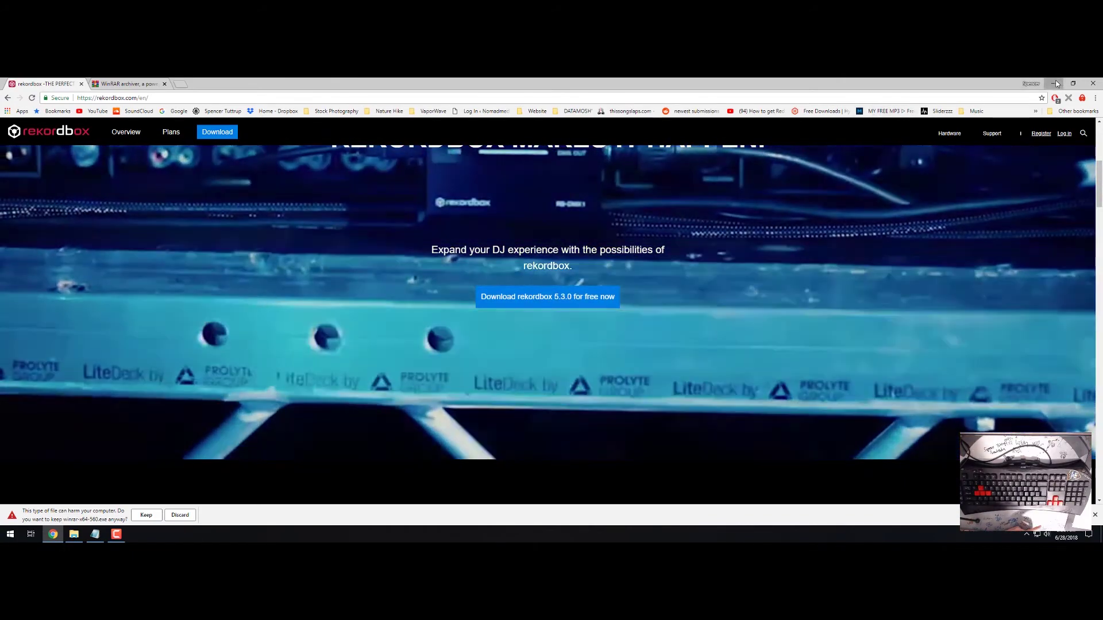
Minimize Chrome and select the rekordbox zip on the desktop, cancelling the accidental rename.
left_click(1059, 83)
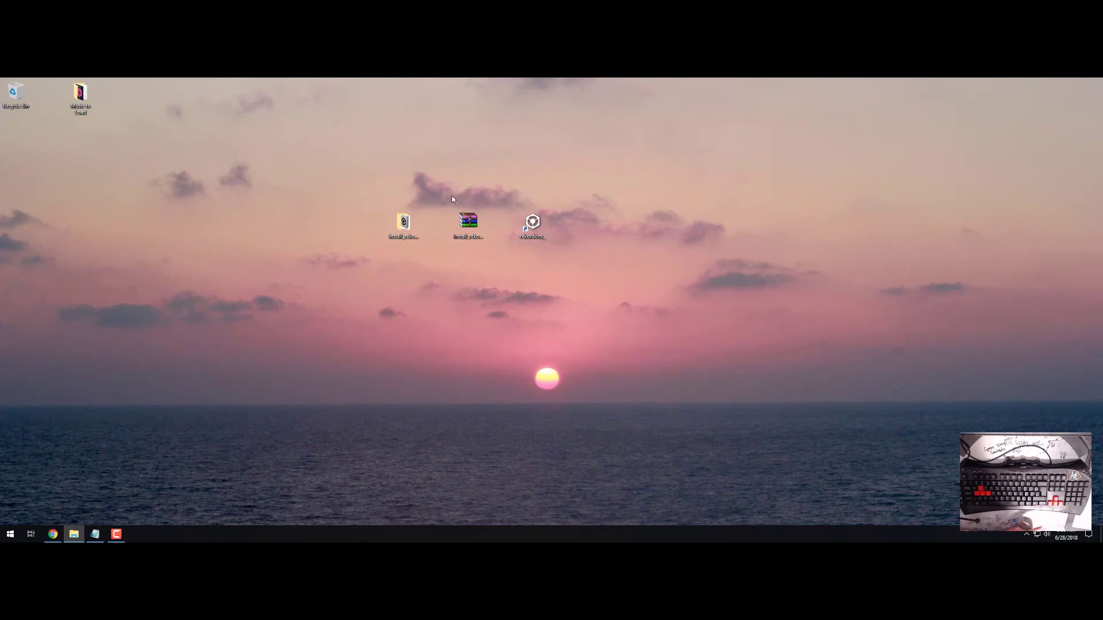
left_click(483, 244)
left_click(483, 243)
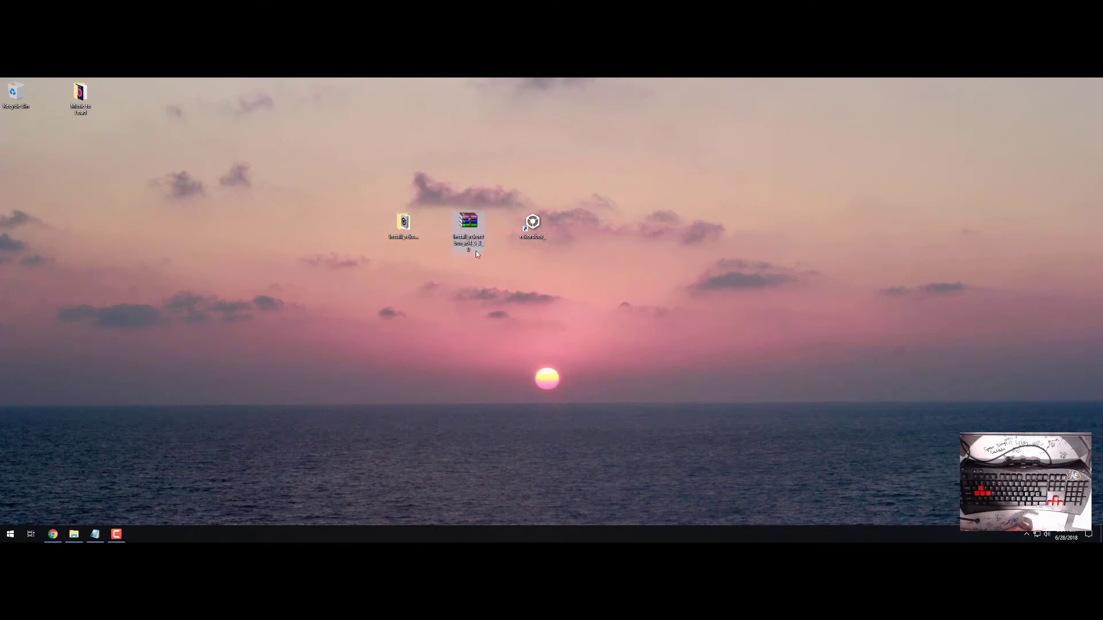
key("Escape")
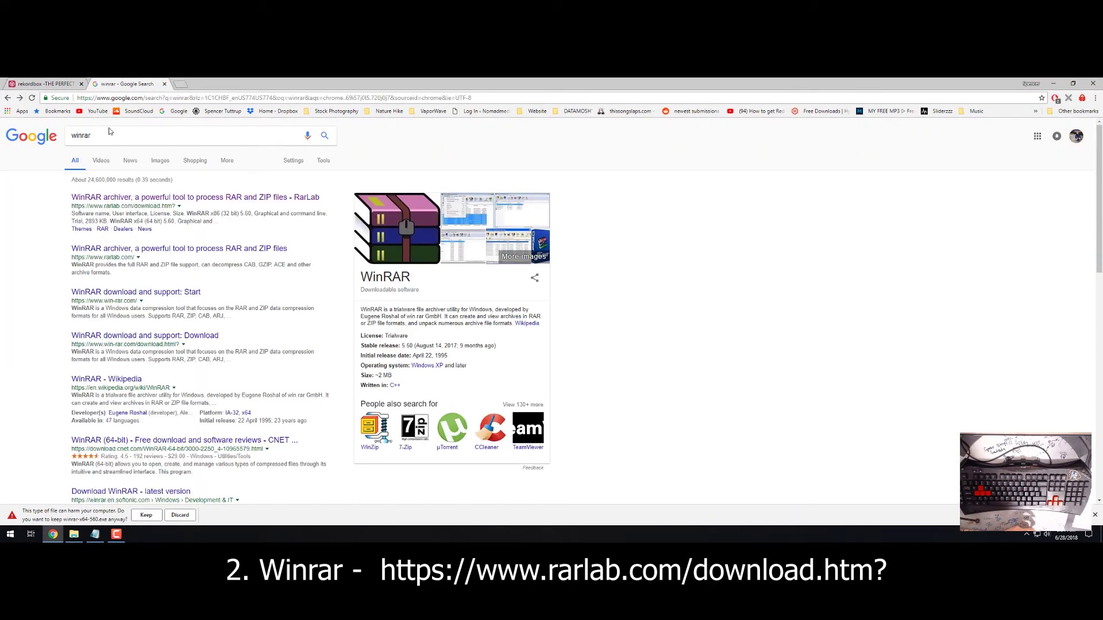
Open rarlab.com's download page and download the English 64-bit WinRAR 5.60 installer.
left_click(189, 135)
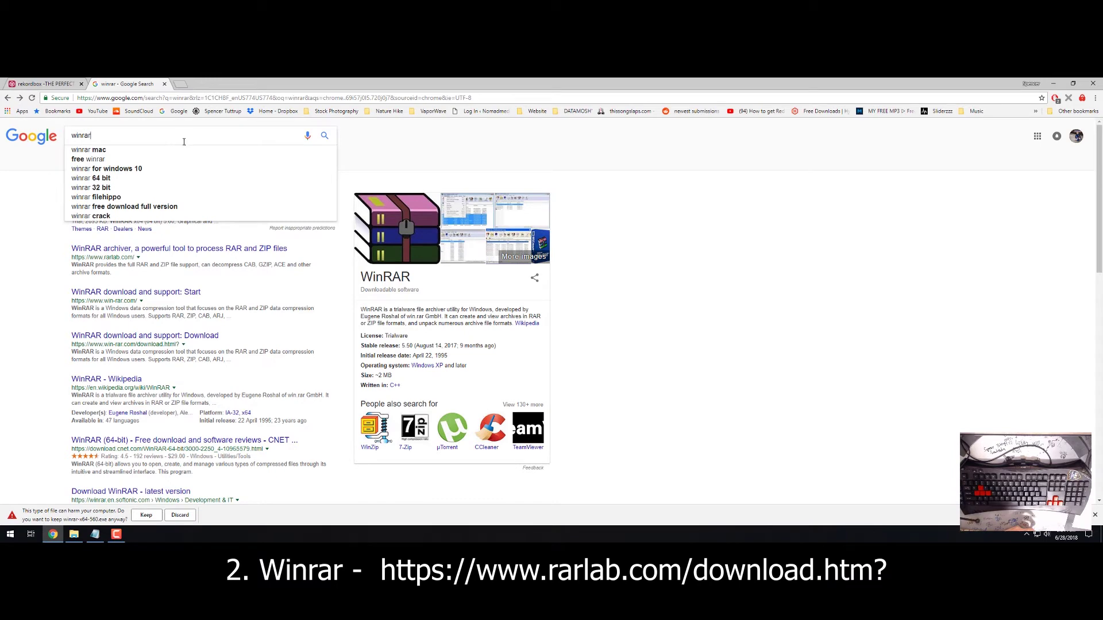
left_click(377, 178)
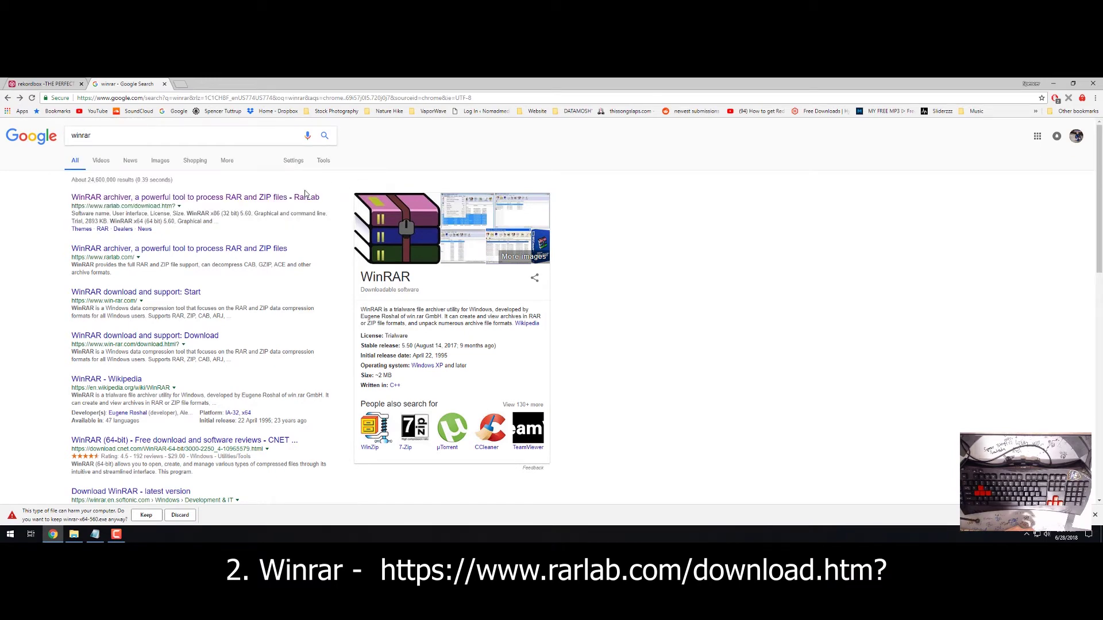
left_click(210, 198)
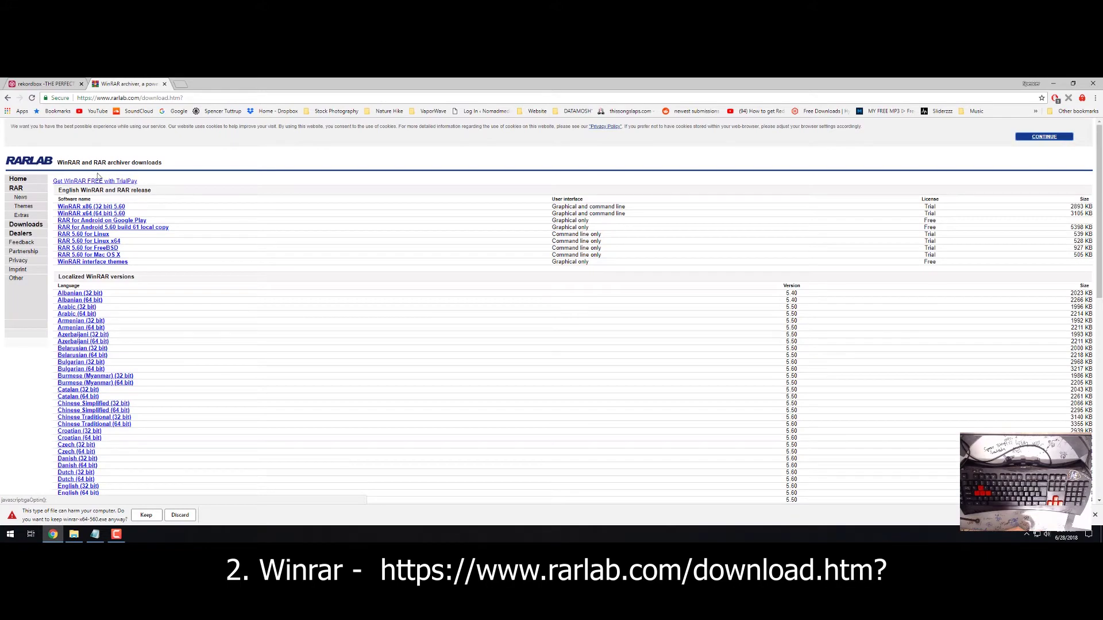
scroll(123, 270, "down", 8)
scroll(121, 285, "up", 10)
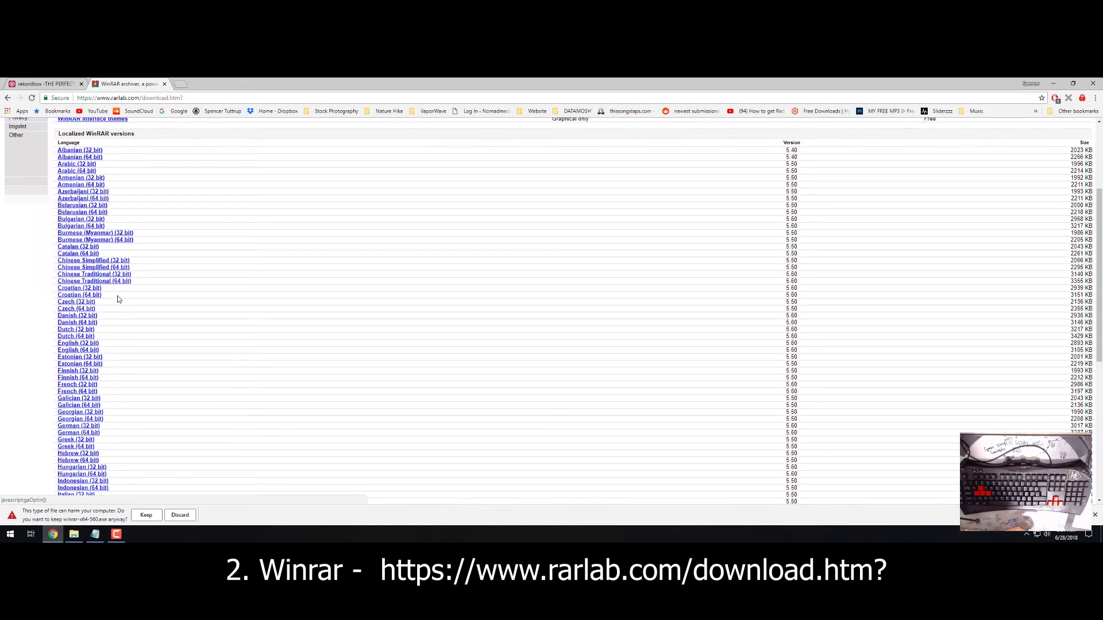
scroll(115, 304, "down", 5)
scroll(92, 299, "up", 2)
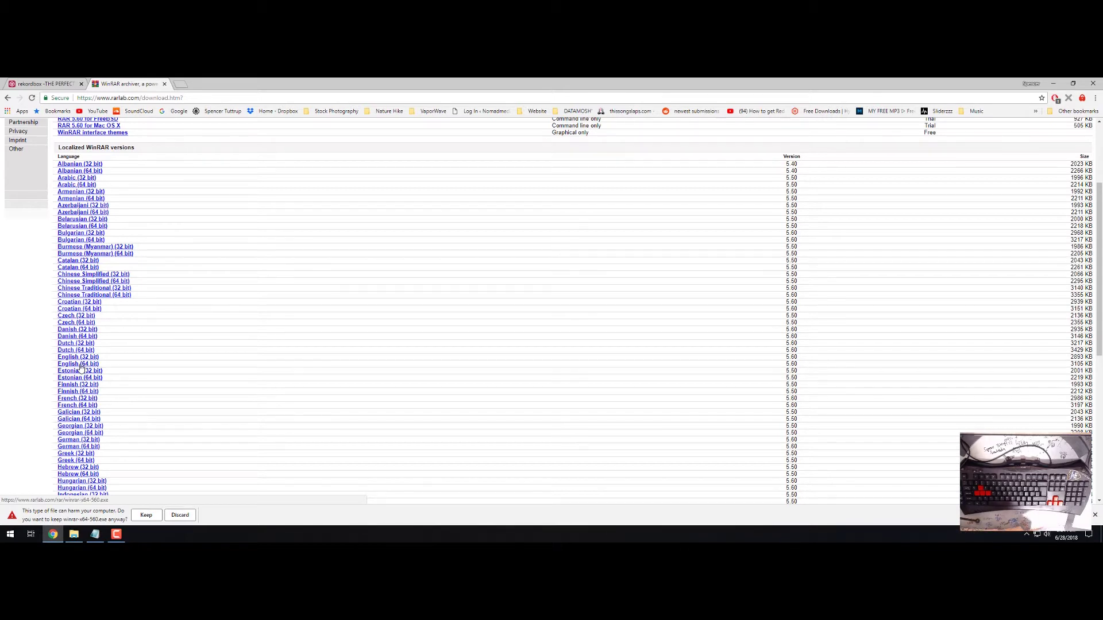
left_click(80, 364)
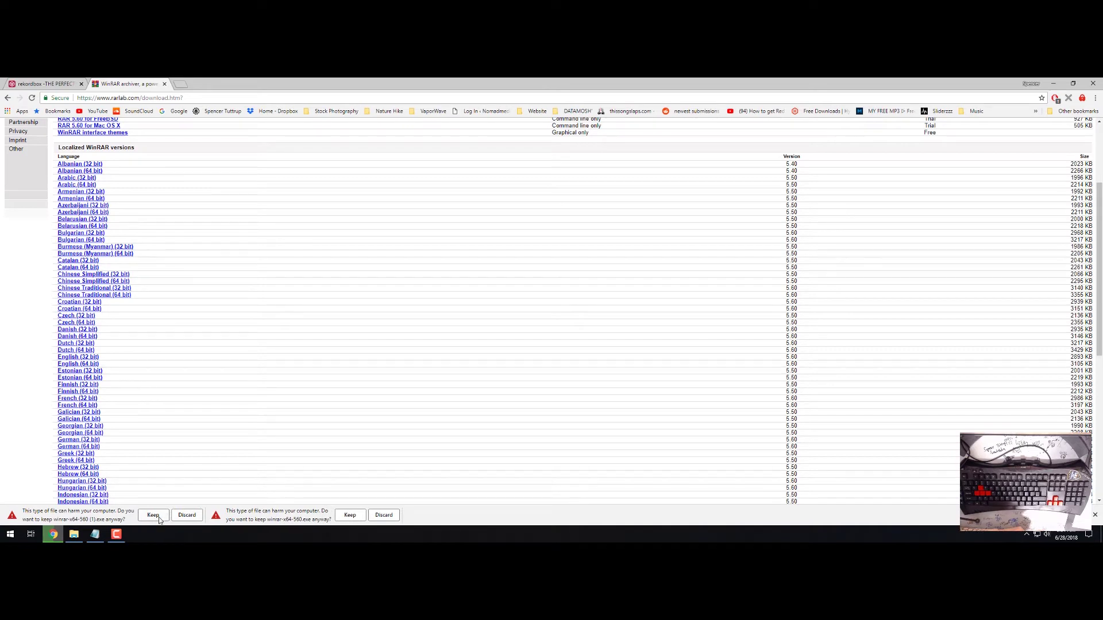
left_click(1053, 83)
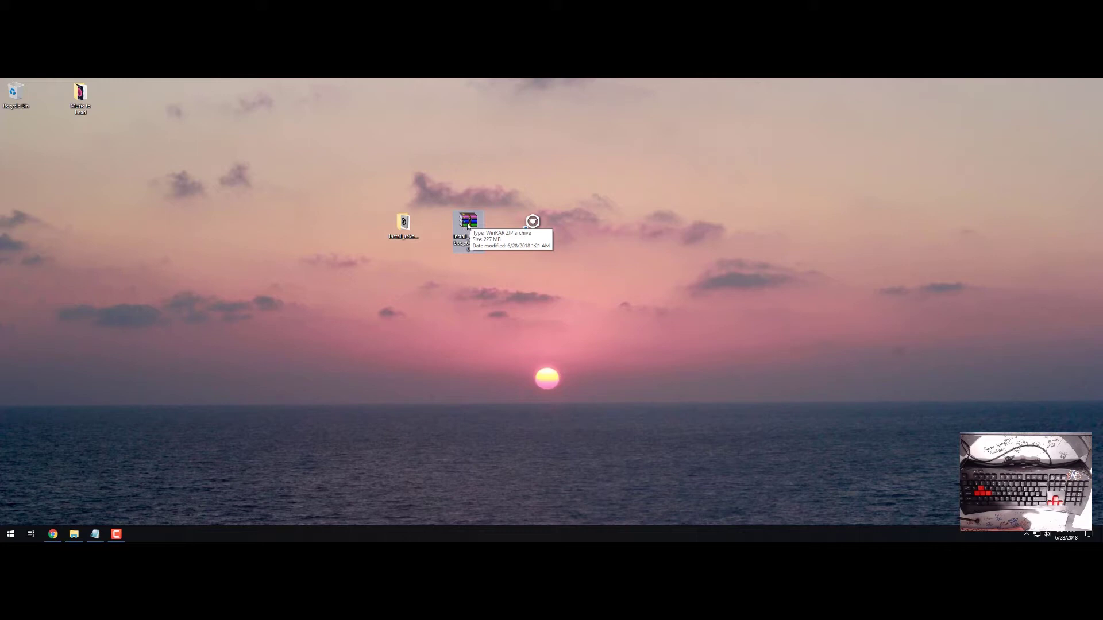
Extract the rekordbox archive to the suggested desktop folder, dismissing the replace prompt.
right_click(468, 226)
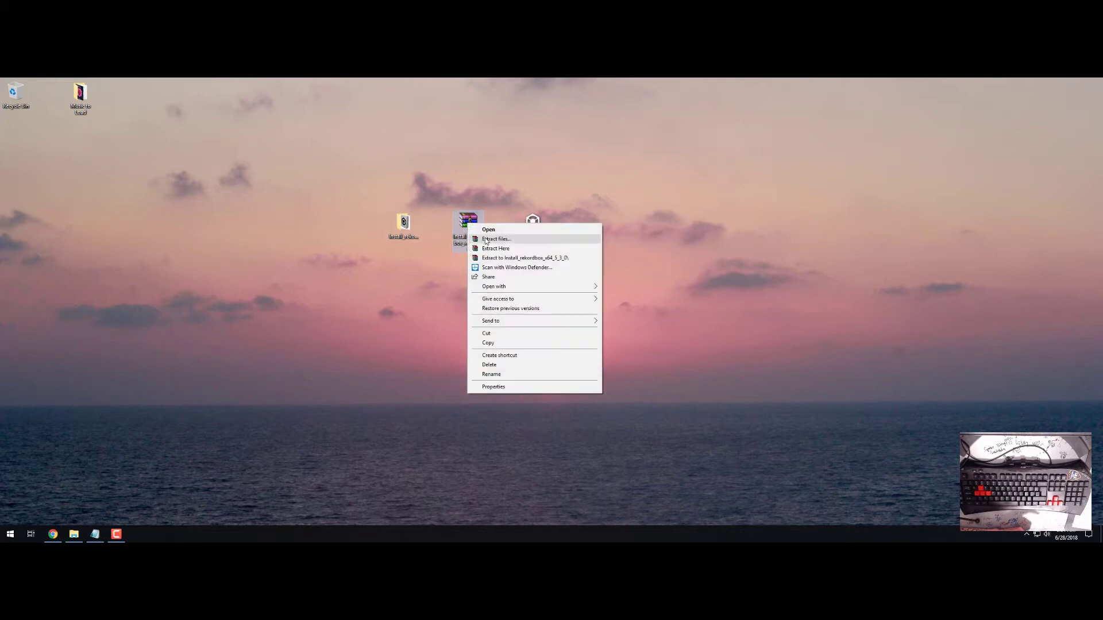
left_click(477, 197)
right_click(475, 225)
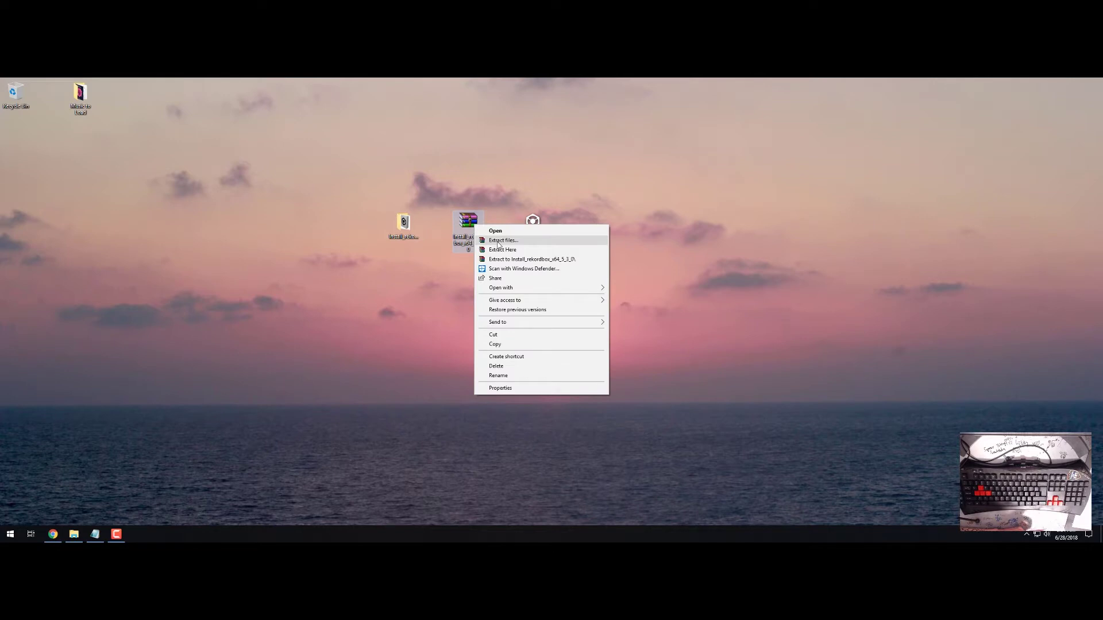
left_click(501, 240)
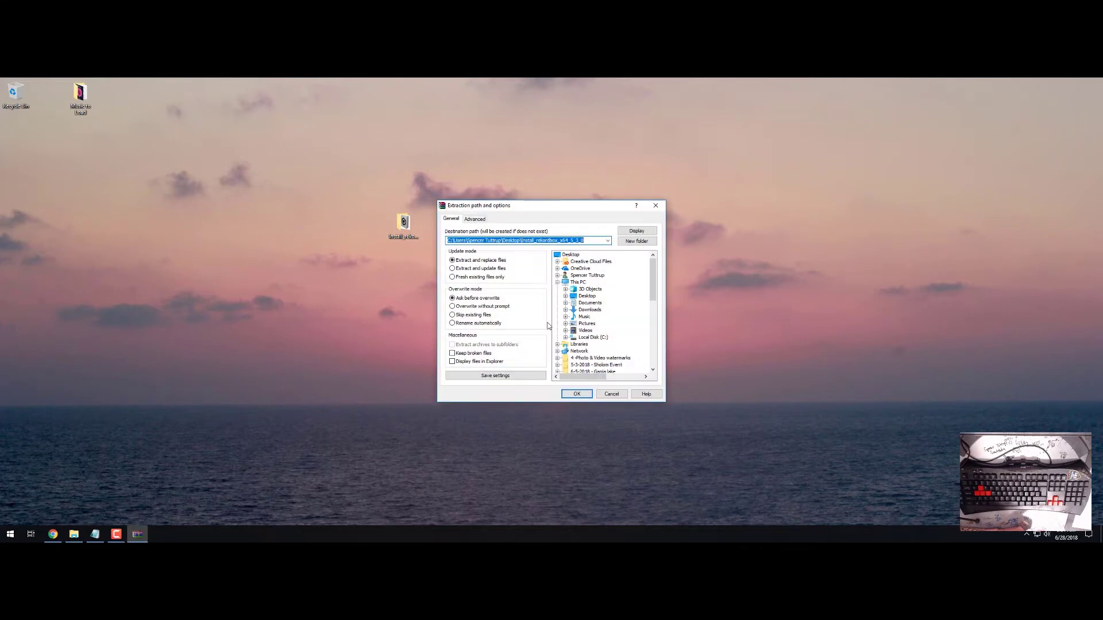
left_click(579, 395)
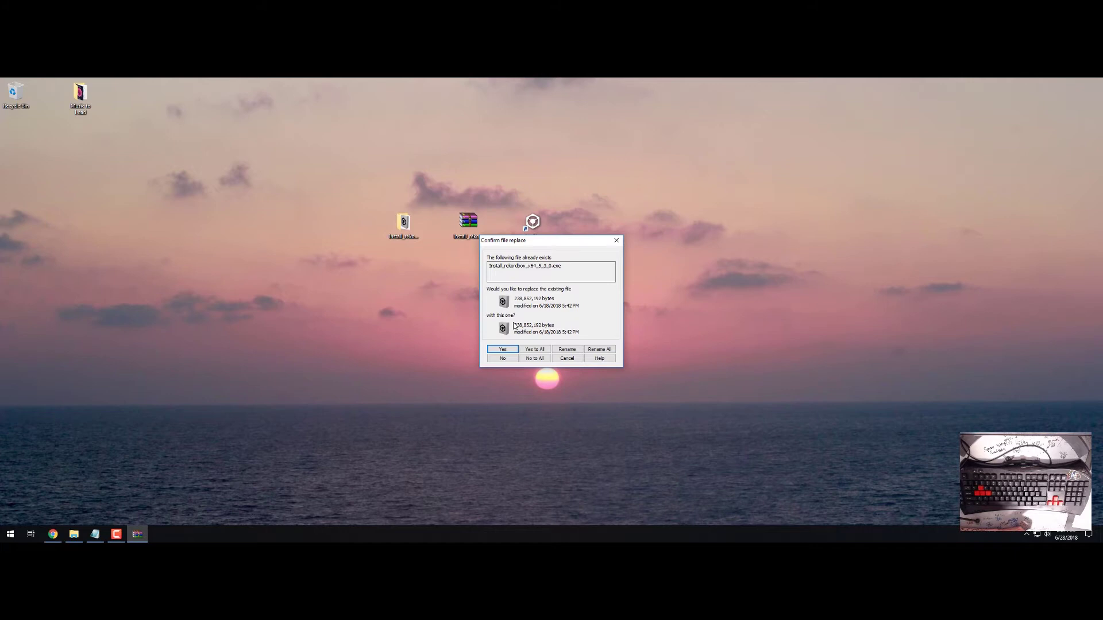
left_click(503, 350)
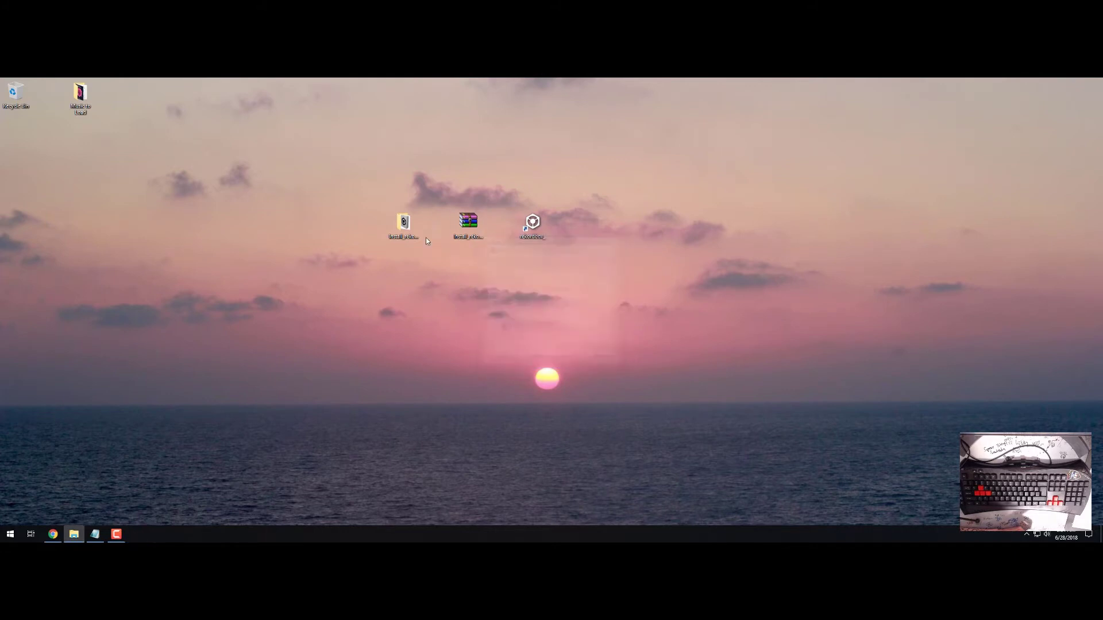
Open the extracted Install_rekordbox folder and select the Install_rekordbox_x64_5_3_0 application.
left_click(405, 227)
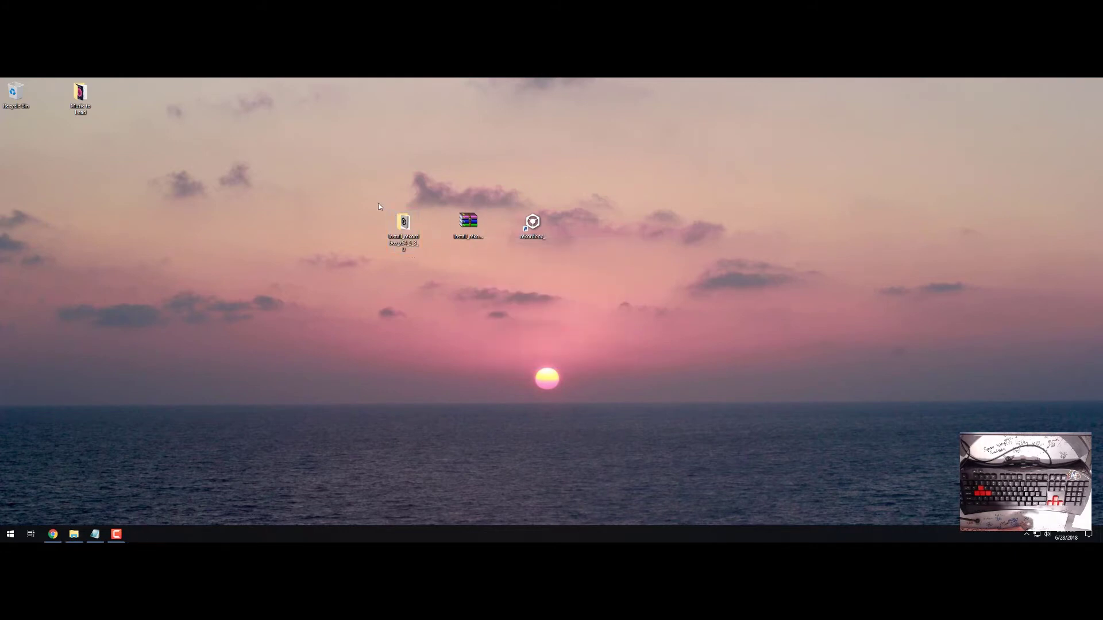
double_click(408, 227)
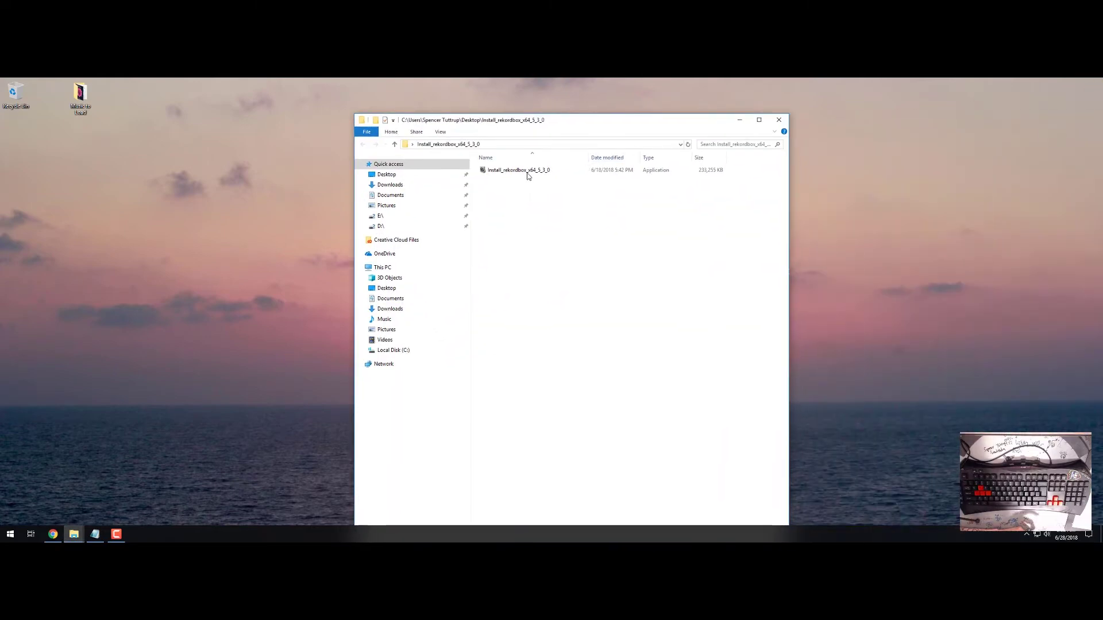
left_click(527, 174)
left_click_drag(558, 115, 523, 261)
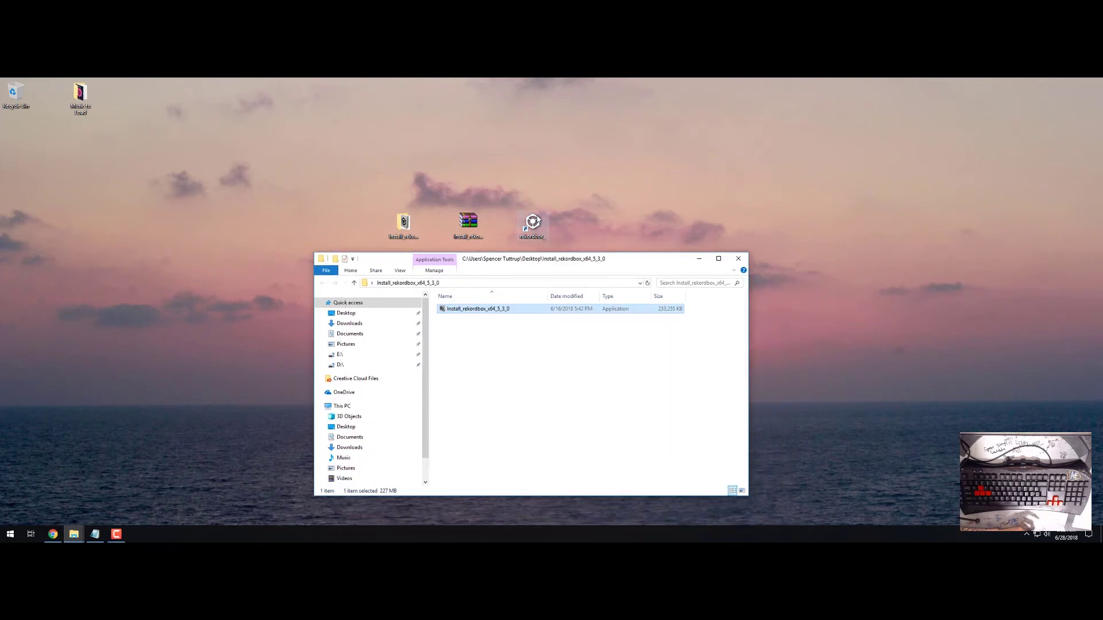
left_click(538, 220)
left_click(491, 313)
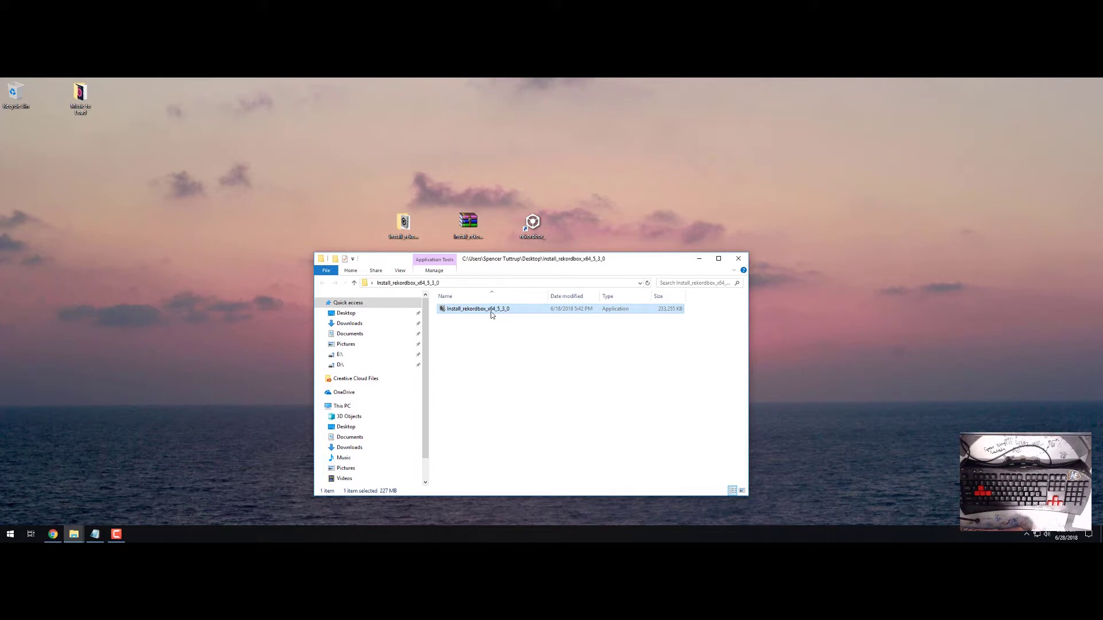
Run the installer, agree to the licence, install rekordbox 5.3.0, and close the installer folder.
double_click(491, 313)
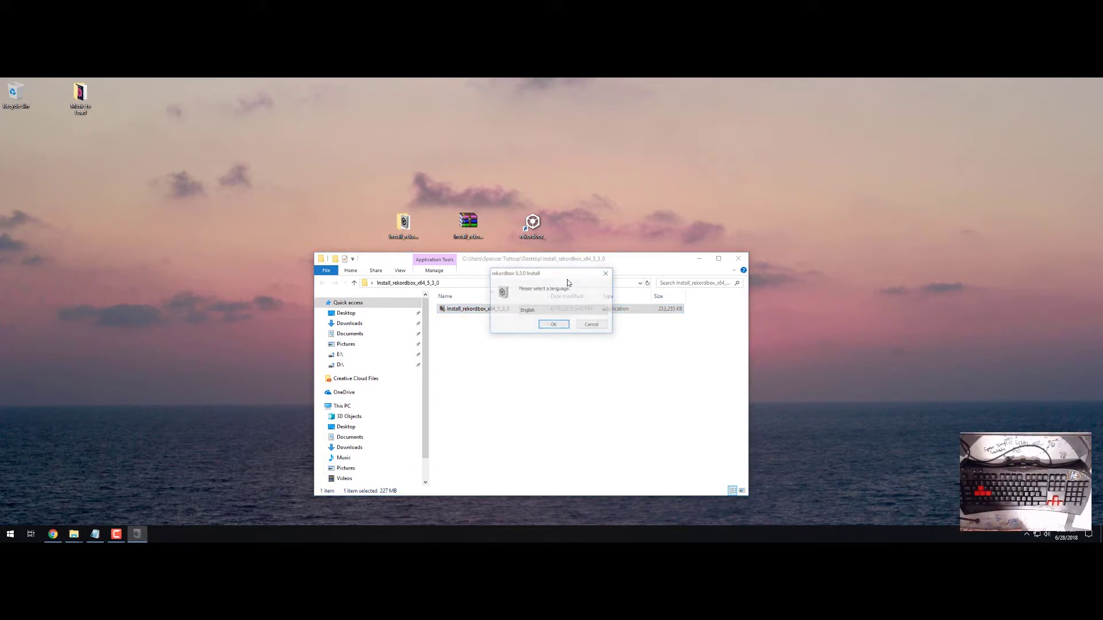
left_click(579, 352)
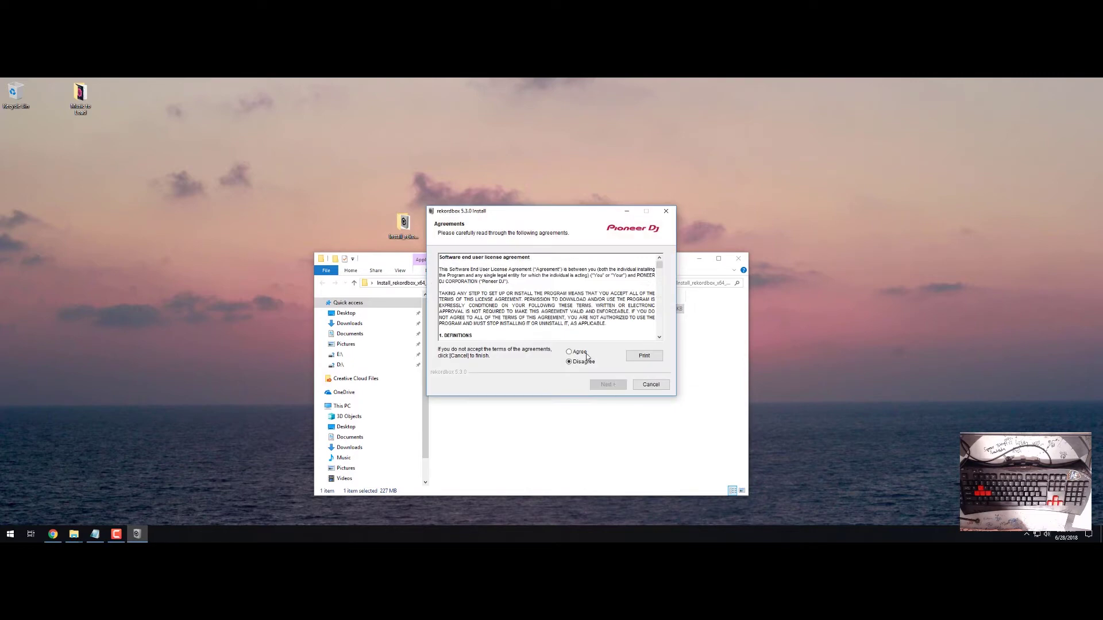
left_click(617, 385)
left_click(620, 386)
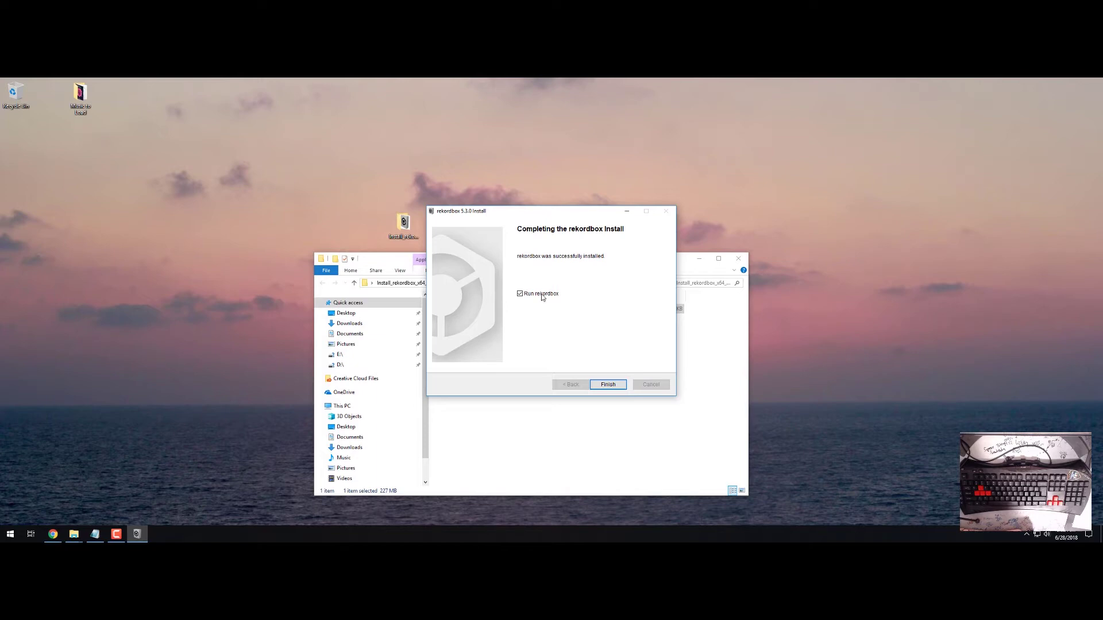
left_click(607, 385)
left_click_drag(543, 260, 525, 208)
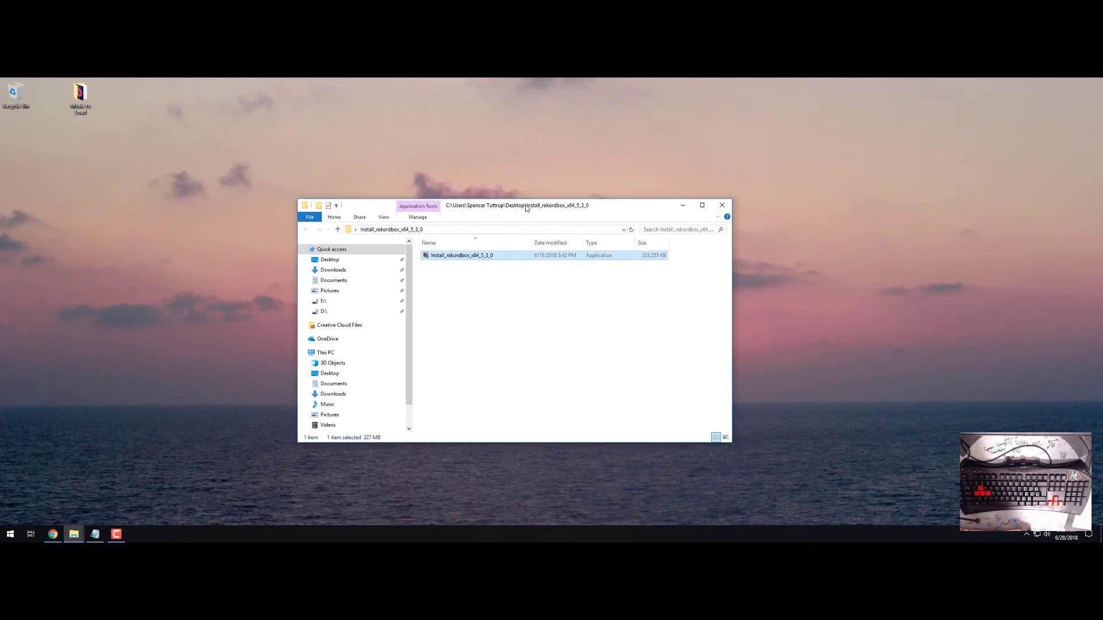
left_click(721, 205)
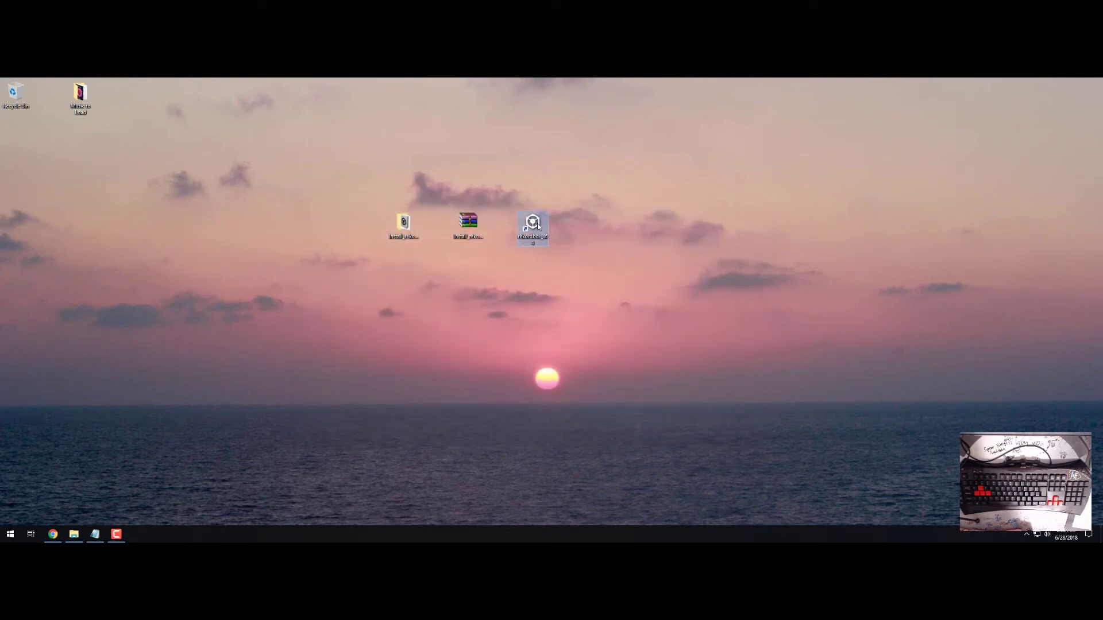
Drag the rekordbox shortcut lower on the desktop and launch rekordbox from it.
left_click_drag(537, 225, 537, 268)
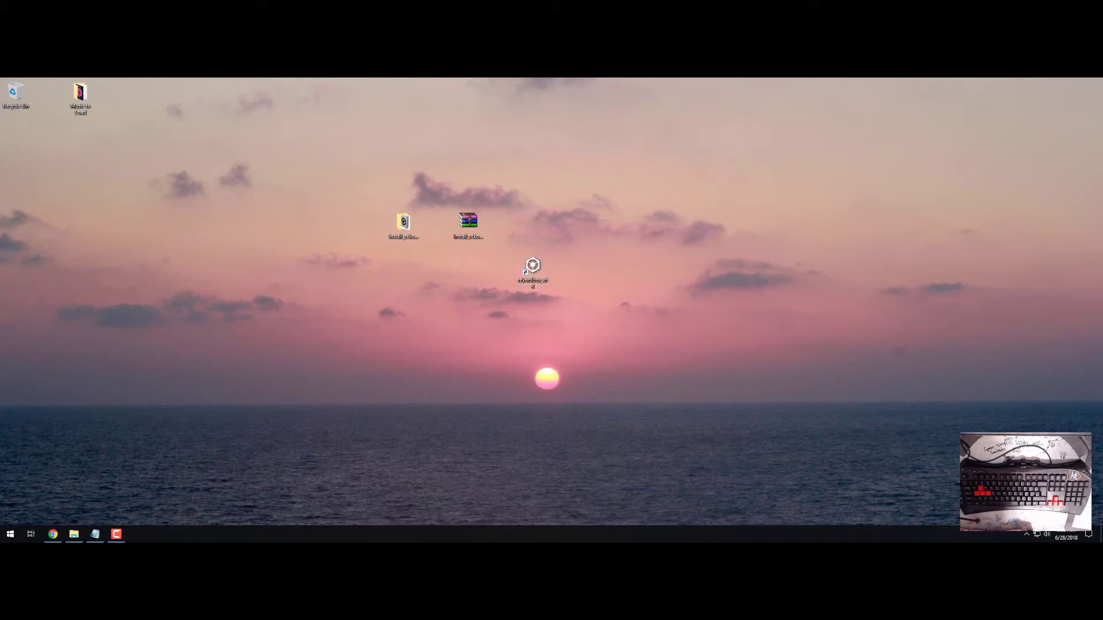
left_click(563, 227)
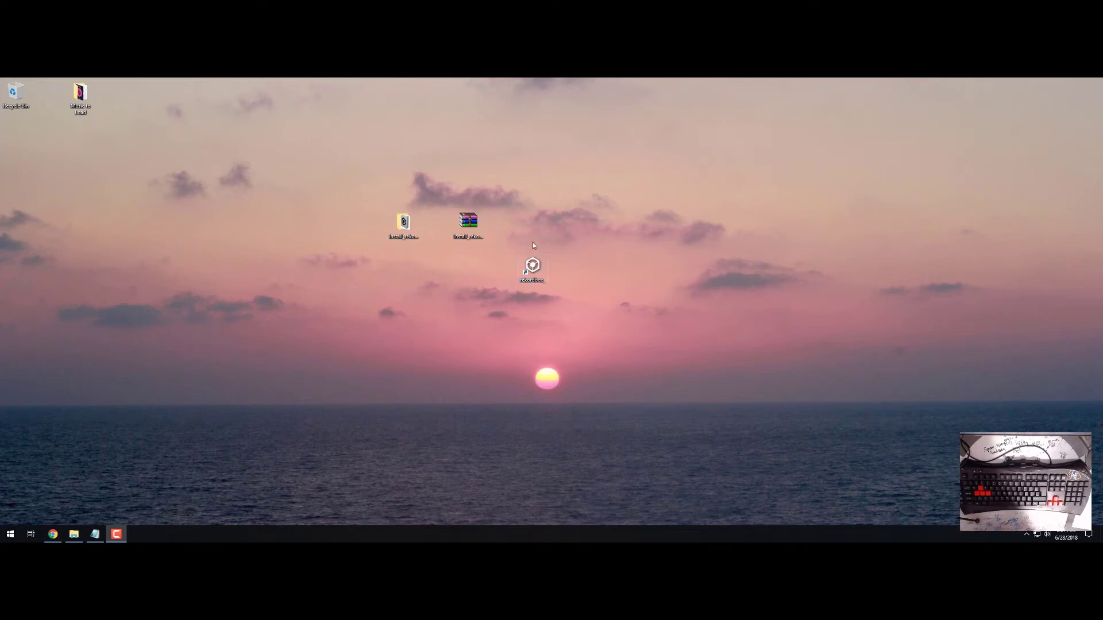
left_click(533, 266)
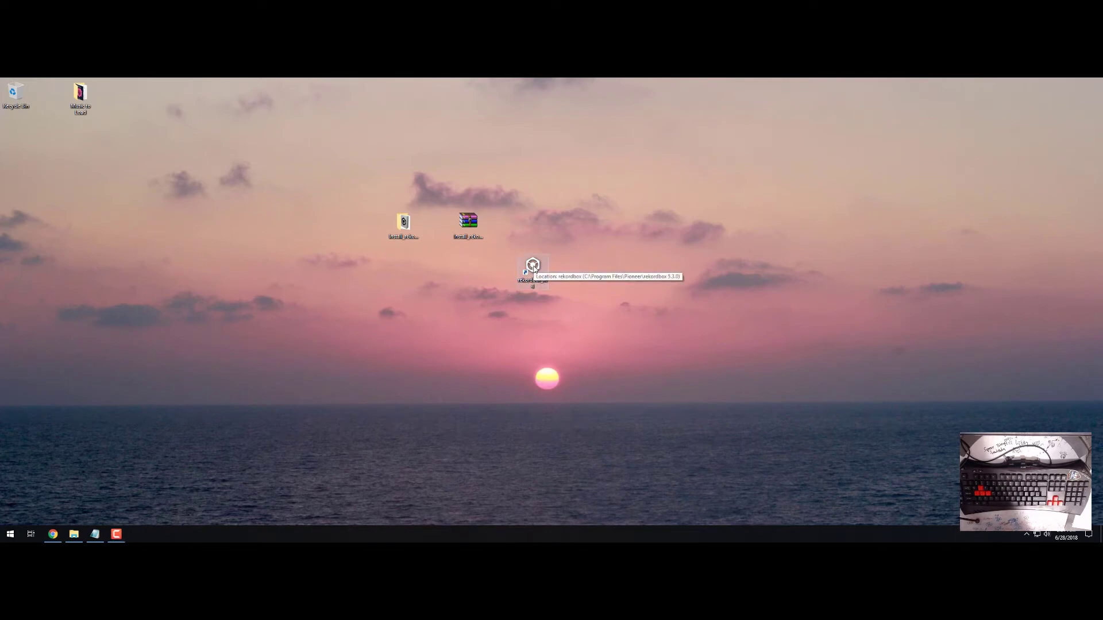
double_click(534, 265)
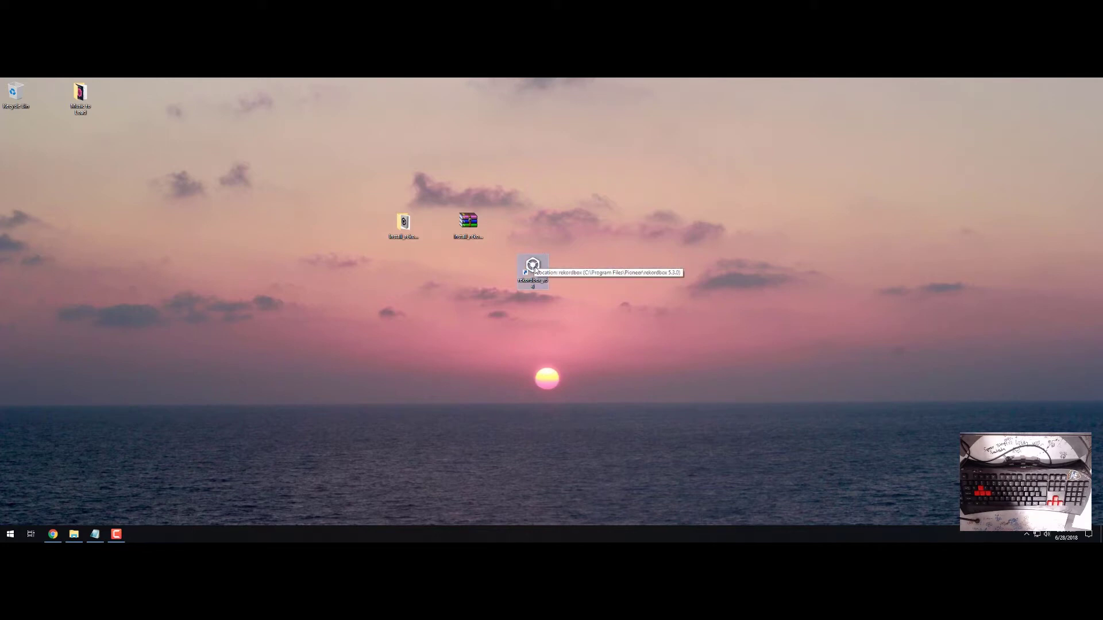
double_click(534, 270)
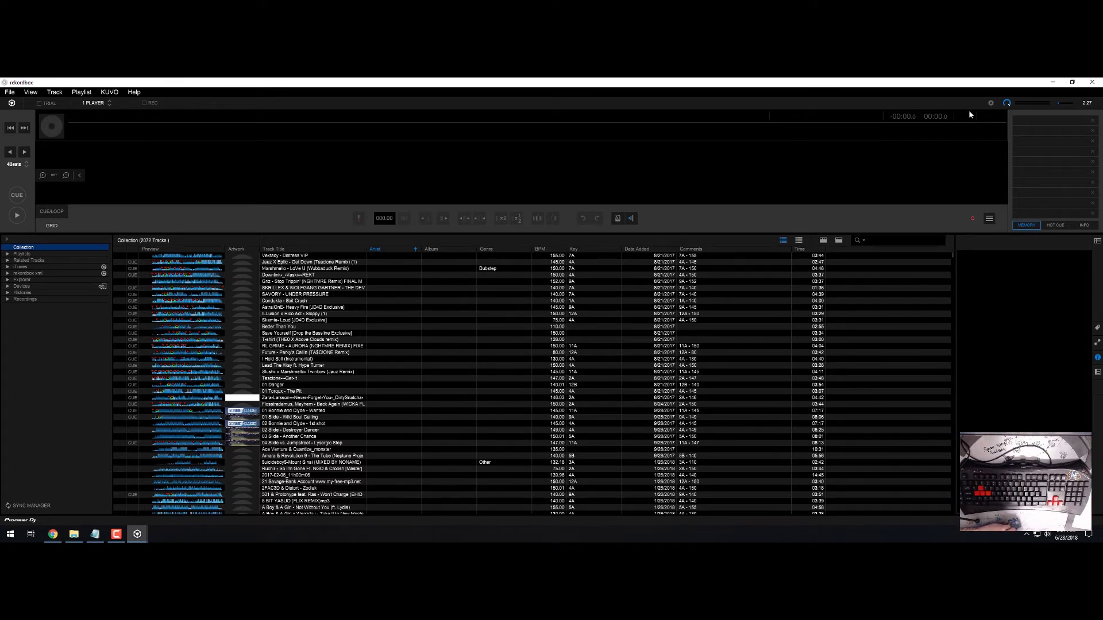
Open Preferences, look through its tabs and License page, and end on Advanced > Database.
left_click(990, 103)
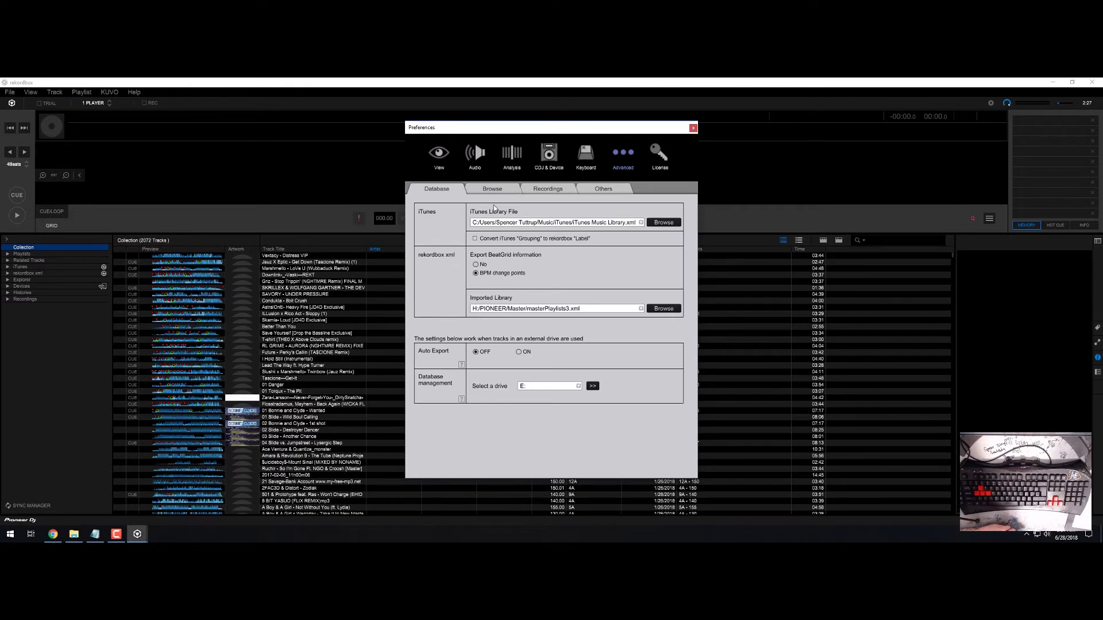
key("ctrl+Tab")
key("ctrl+Tab")
key("ctrl+Tab")
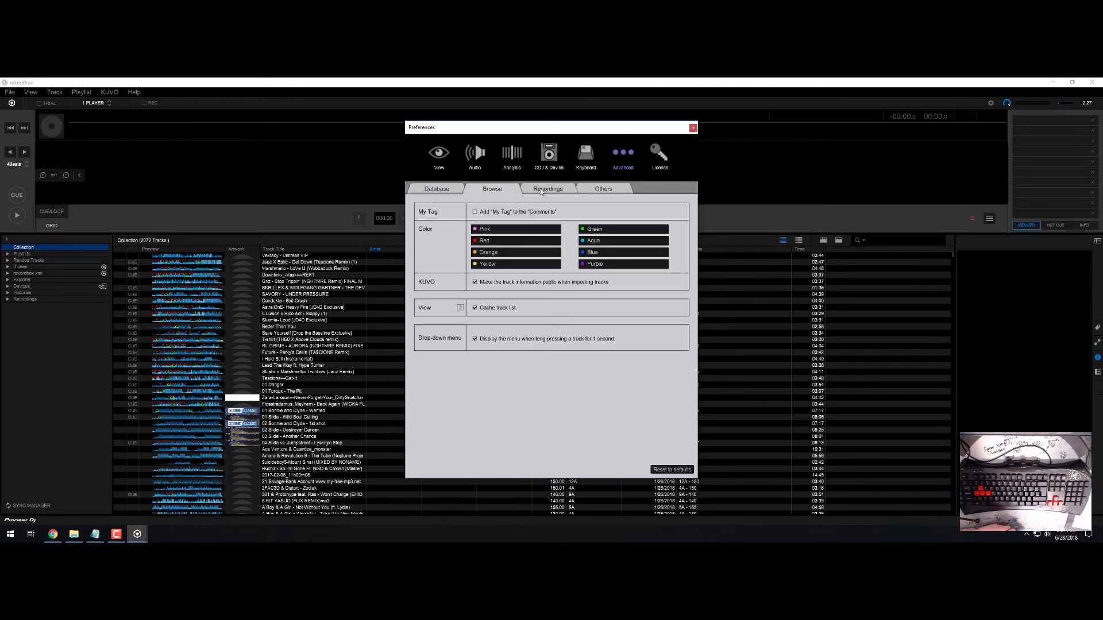
left_click(661, 155)
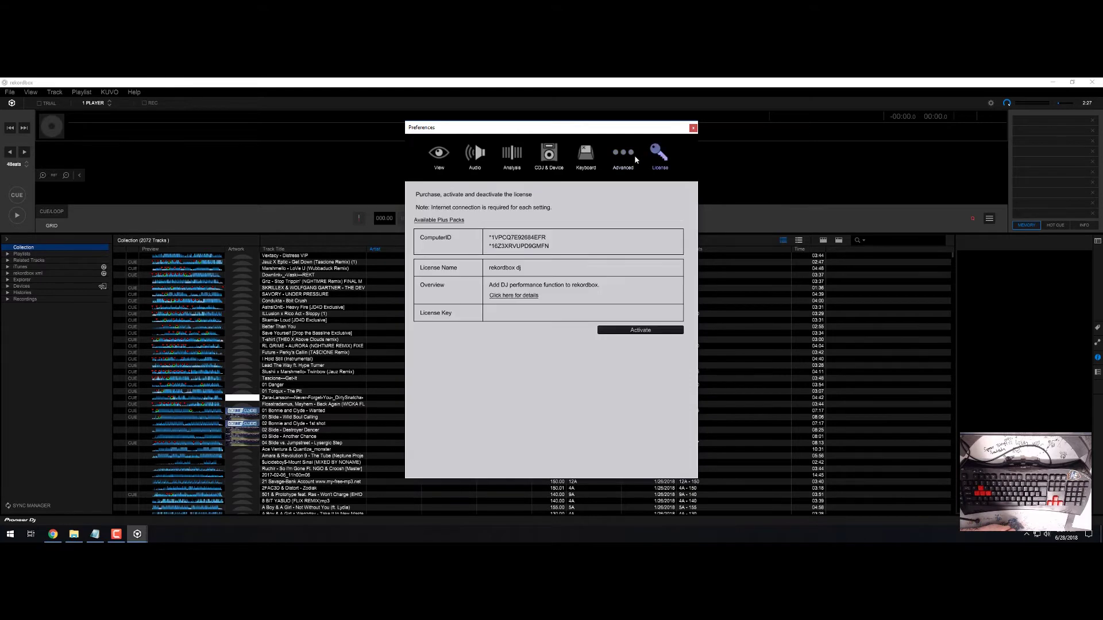
left_click(634, 155)
left_click(604, 190)
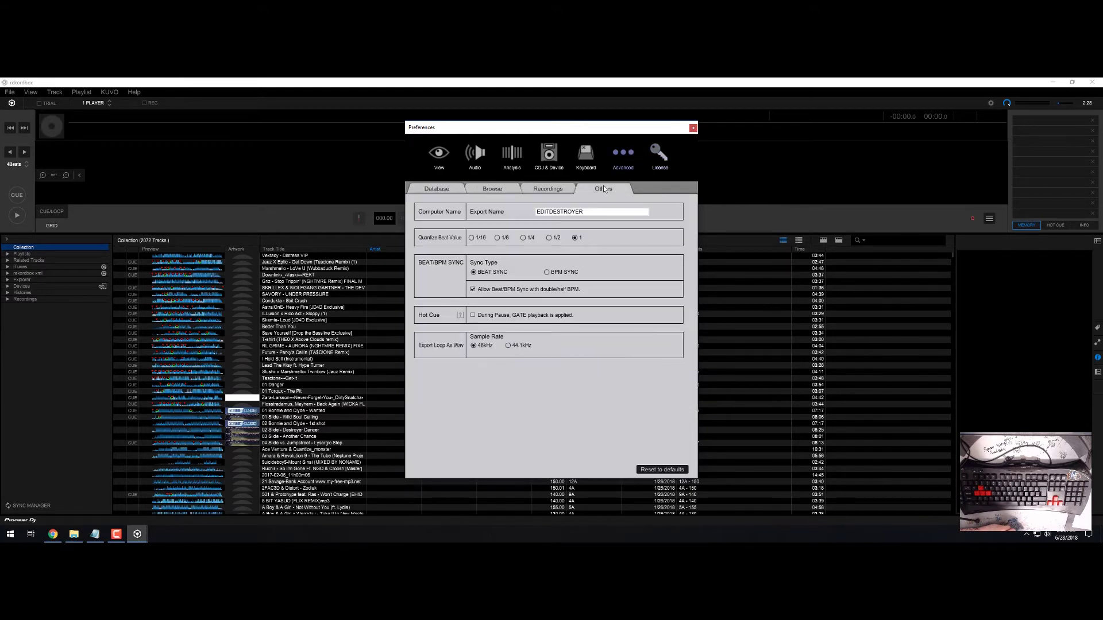
left_click(436, 189)
left_click(438, 154)
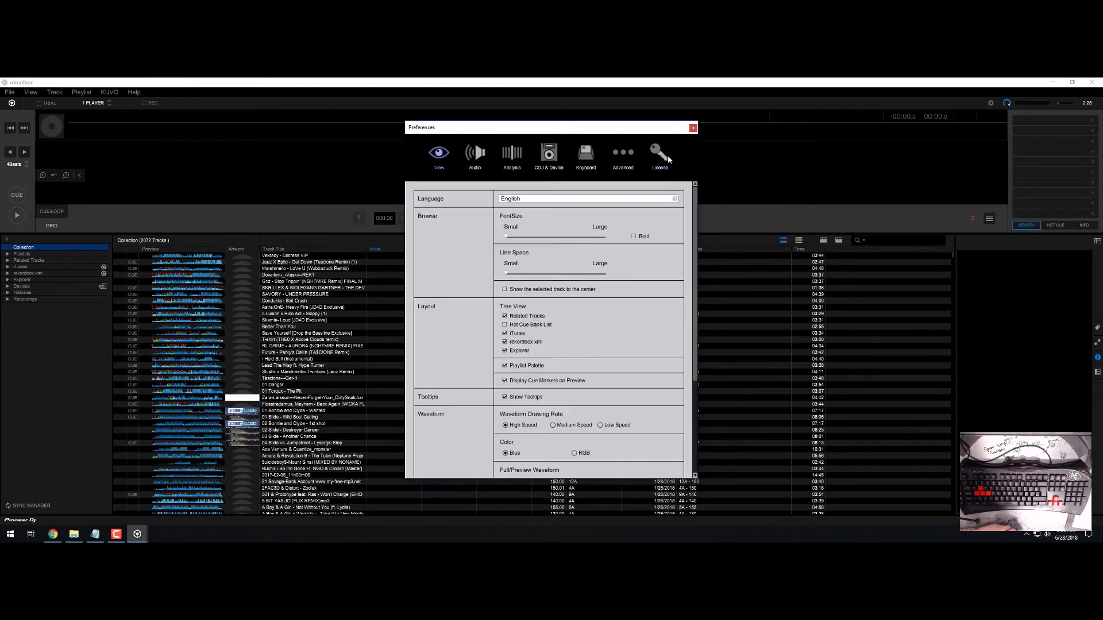
left_click(658, 160)
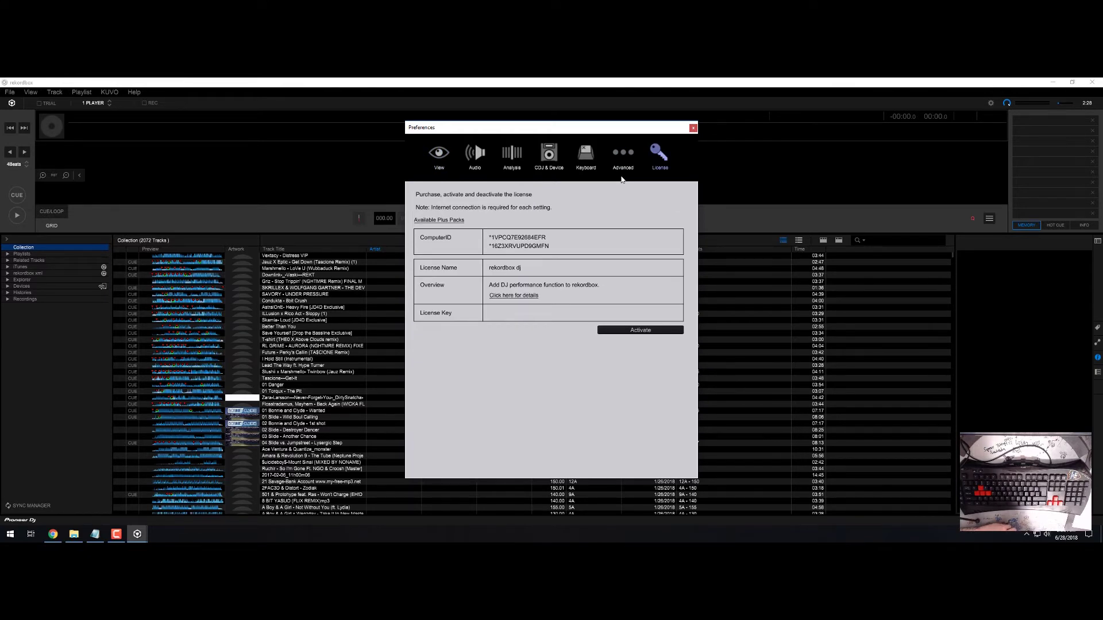
left_click(613, 159)
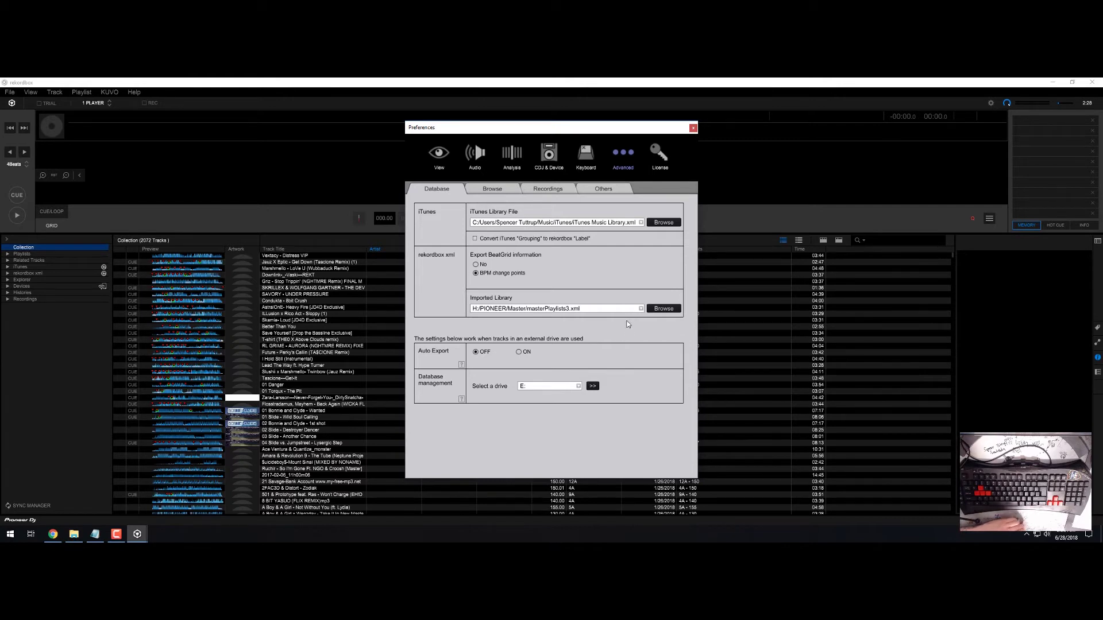
Keep drive E: selected in the 'Select a drive' list for database management.
left_click(563, 387)
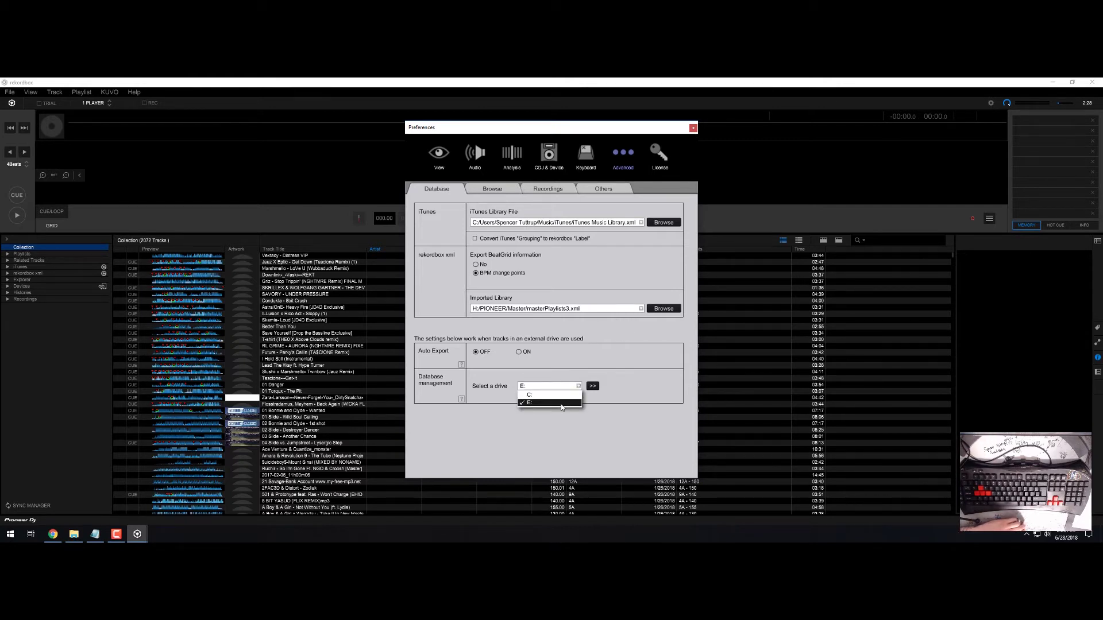
left_click(572, 365)
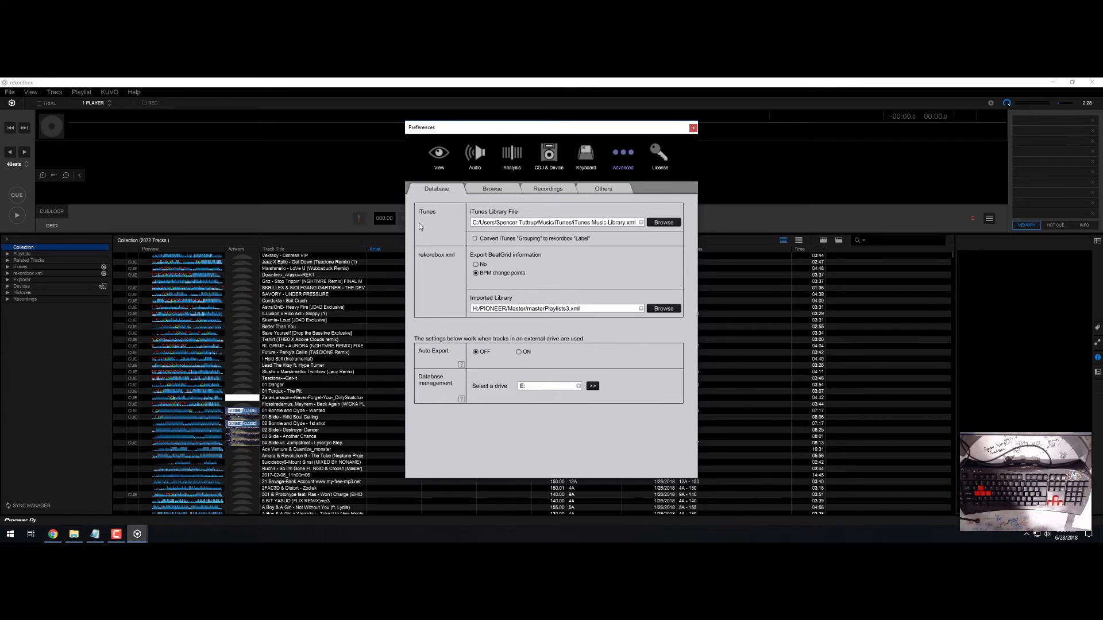
Close Preferences and load RL GRIME - AURORA (NGHTMRE REMIX) FIXED into the deck from the Collection.
left_click(694, 127)
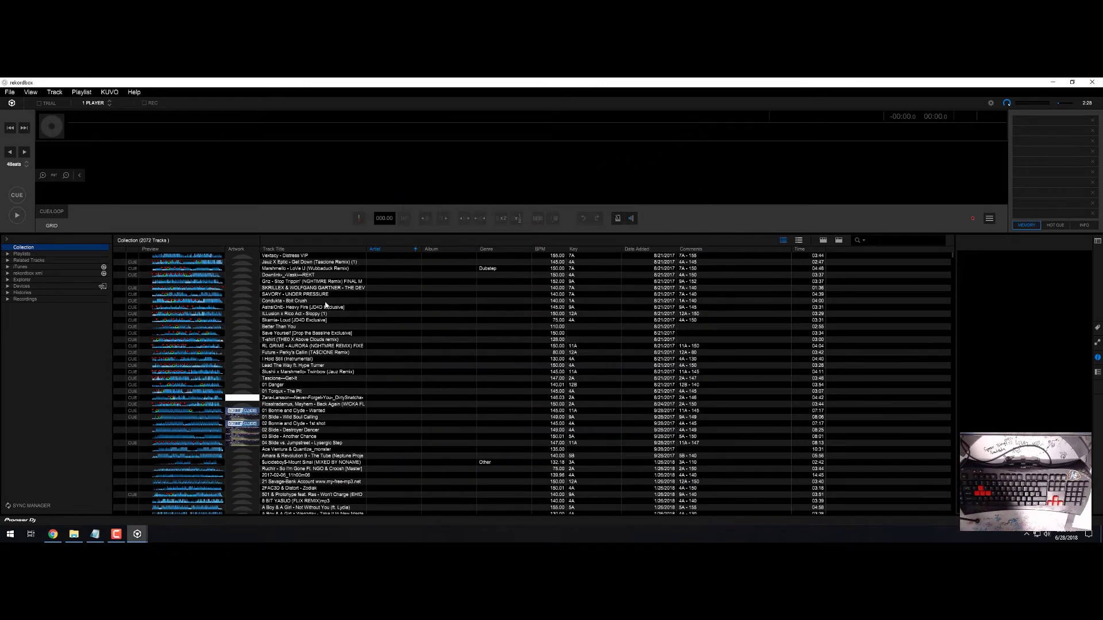
left_click(309, 288)
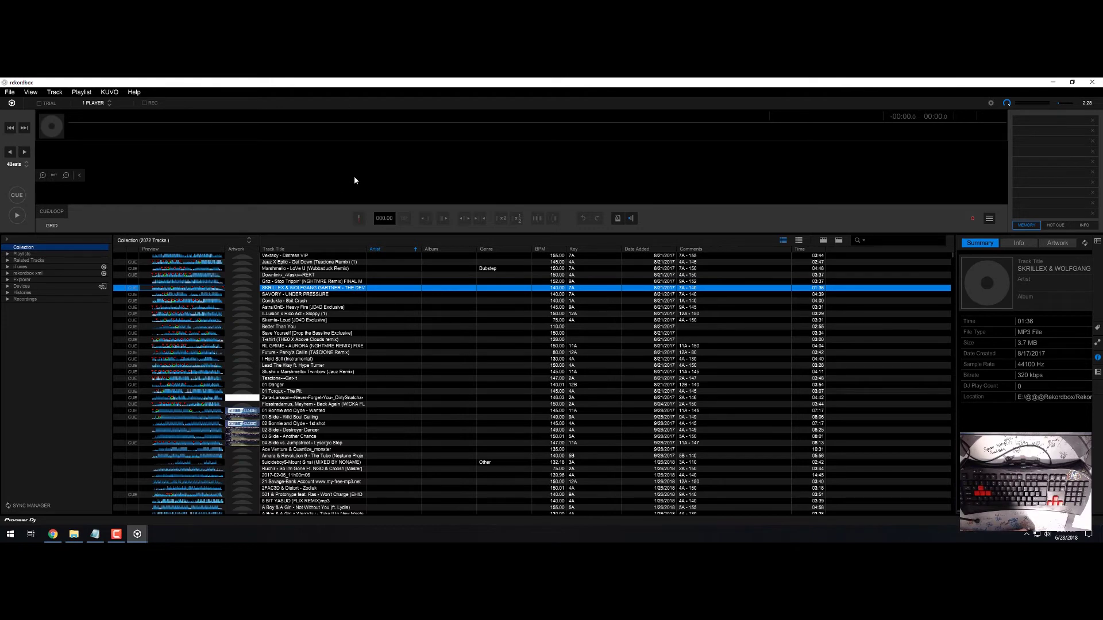
scroll(287, 345, "down", 1)
scroll(310, 370, "up", 1)
left_click_drag(283, 347, 315, 147)
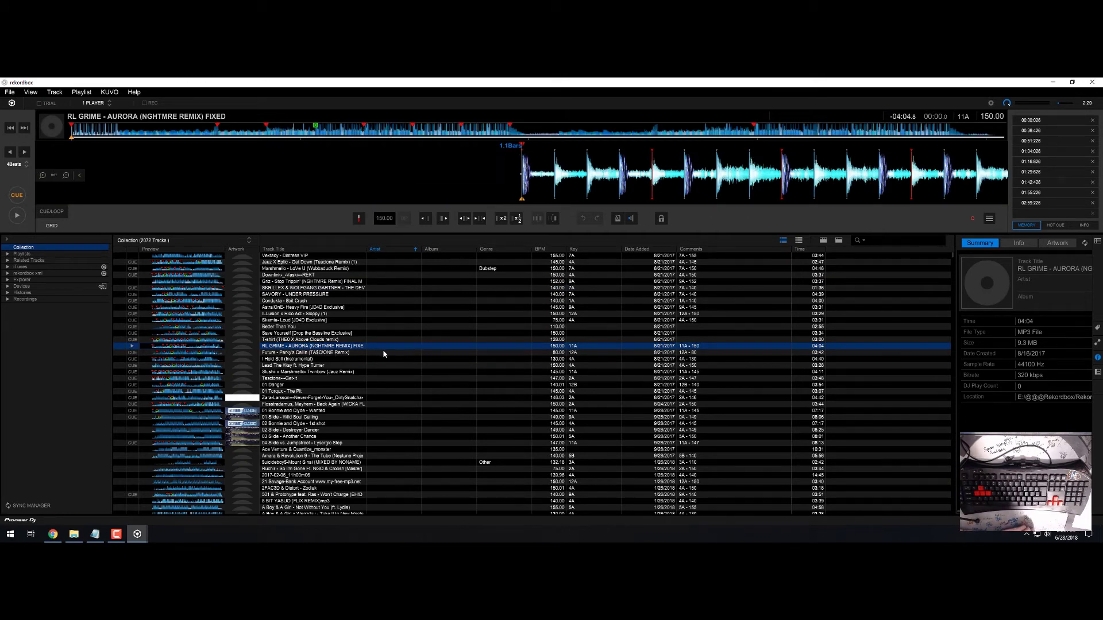
scroll(379, 353, "down", 2)
scroll(378, 359, "down", 1)
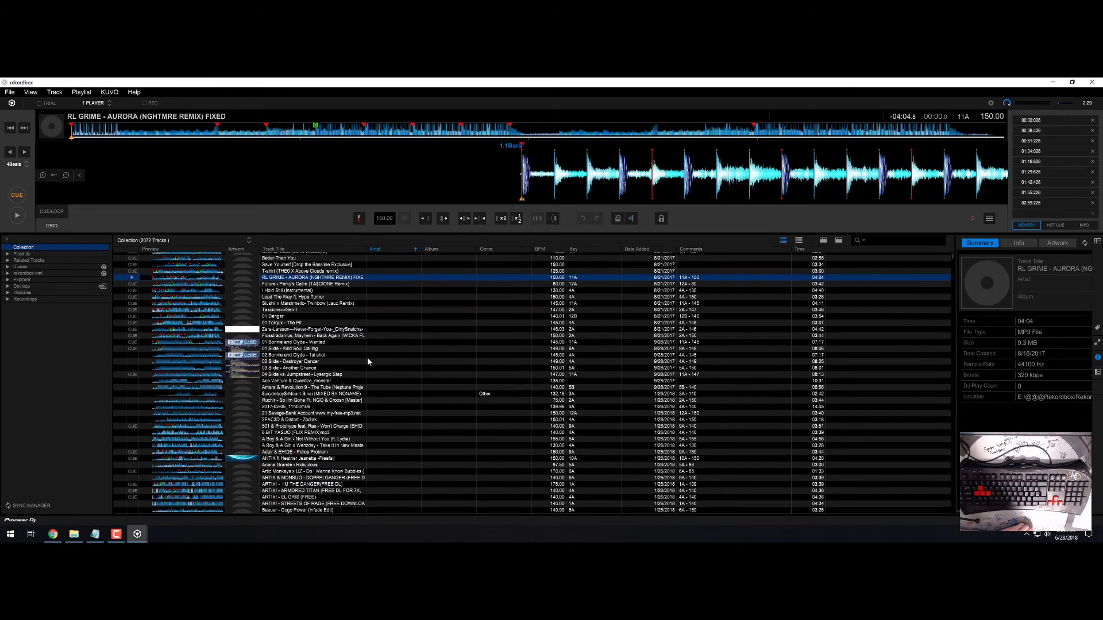
scroll(362, 360, "up", 3)
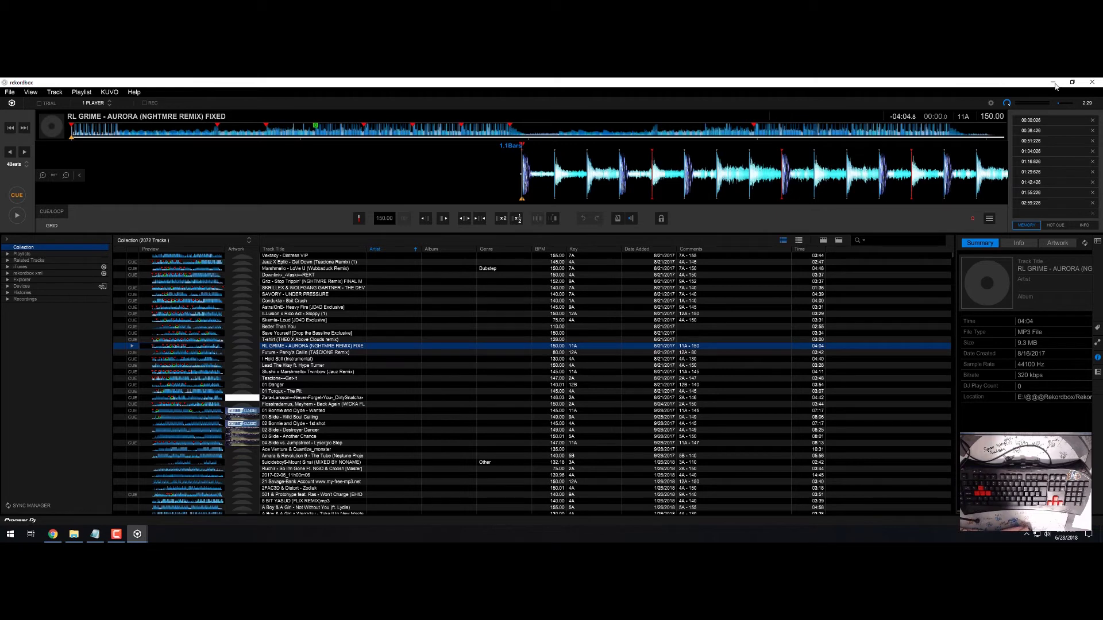
Reopen Preferences with Ctrl+comma and inspect the Imported Library setting, cancelling the Browse dialog.
key("ctrl+comma")
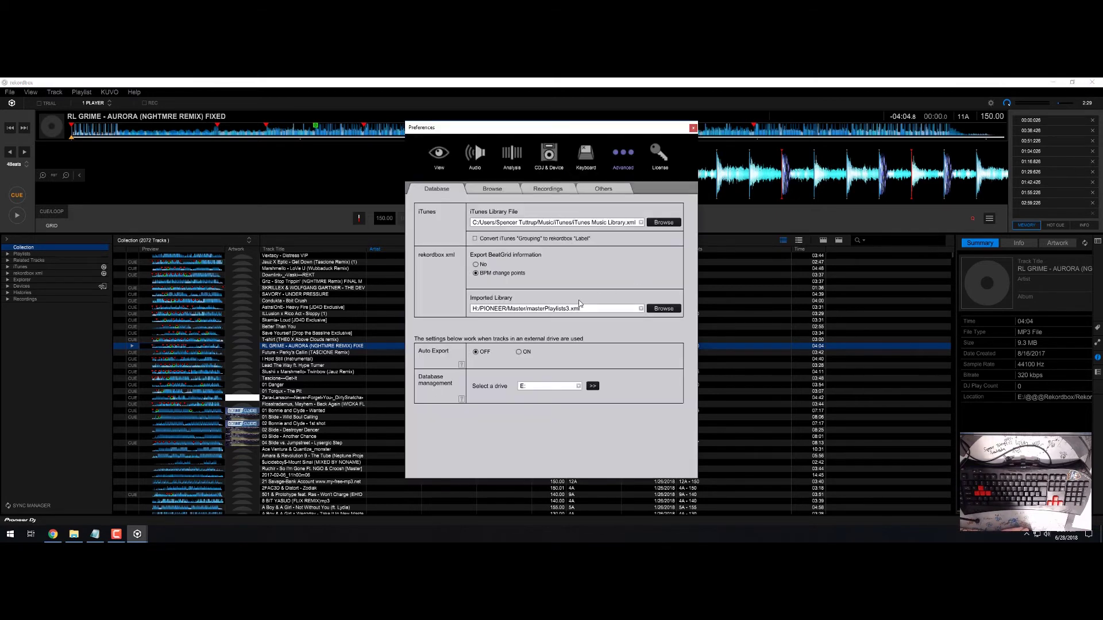
left_click(641, 310)
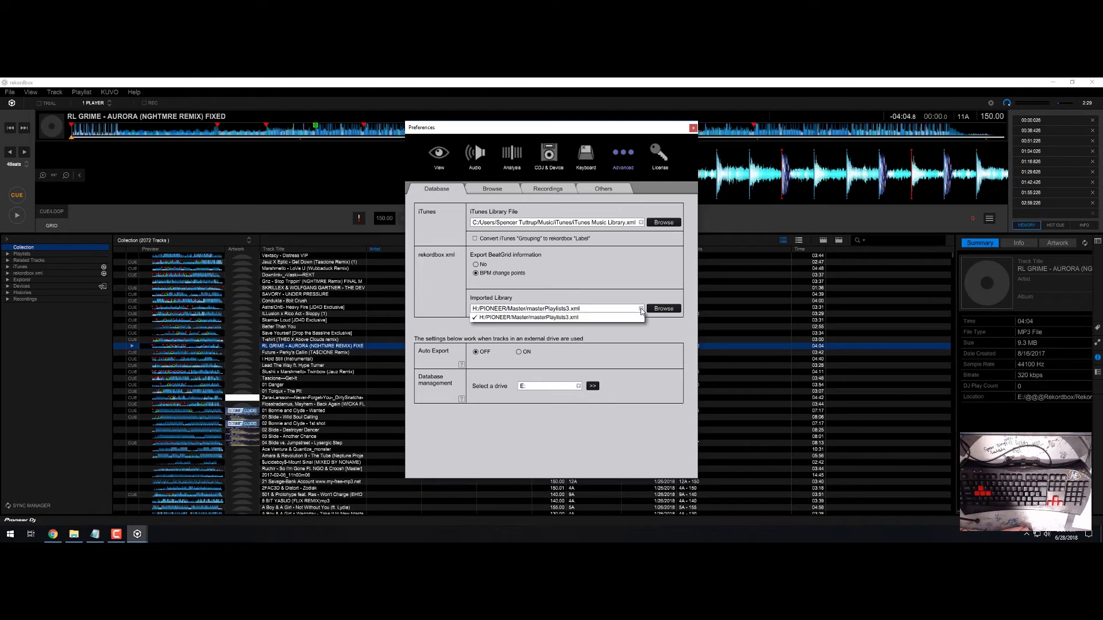
left_click(609, 296)
left_click(664, 308)
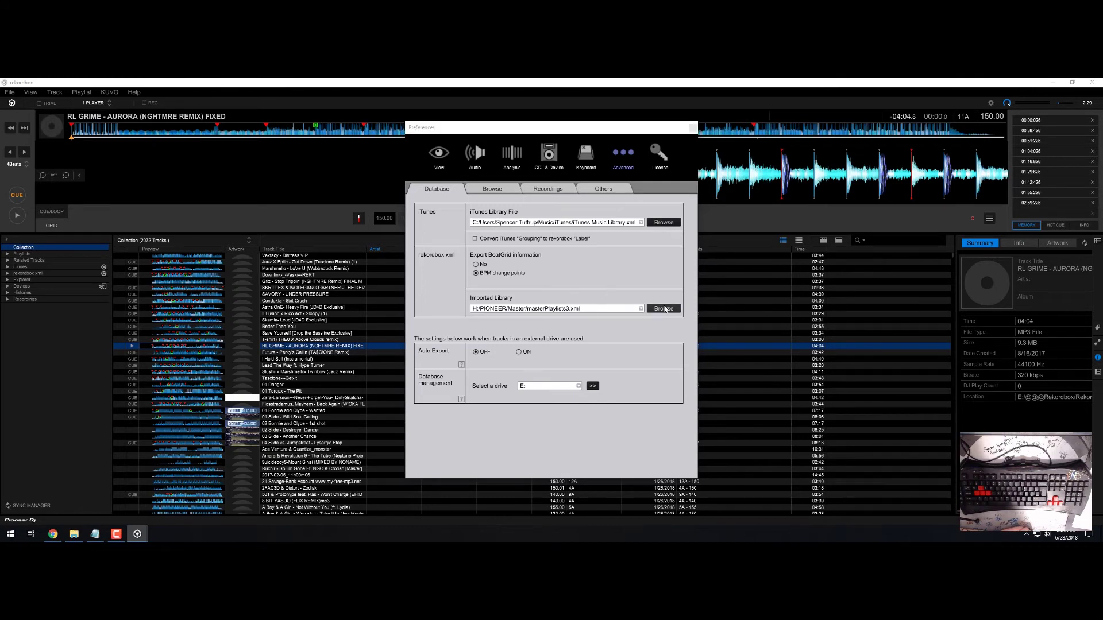
left_click(762, 407)
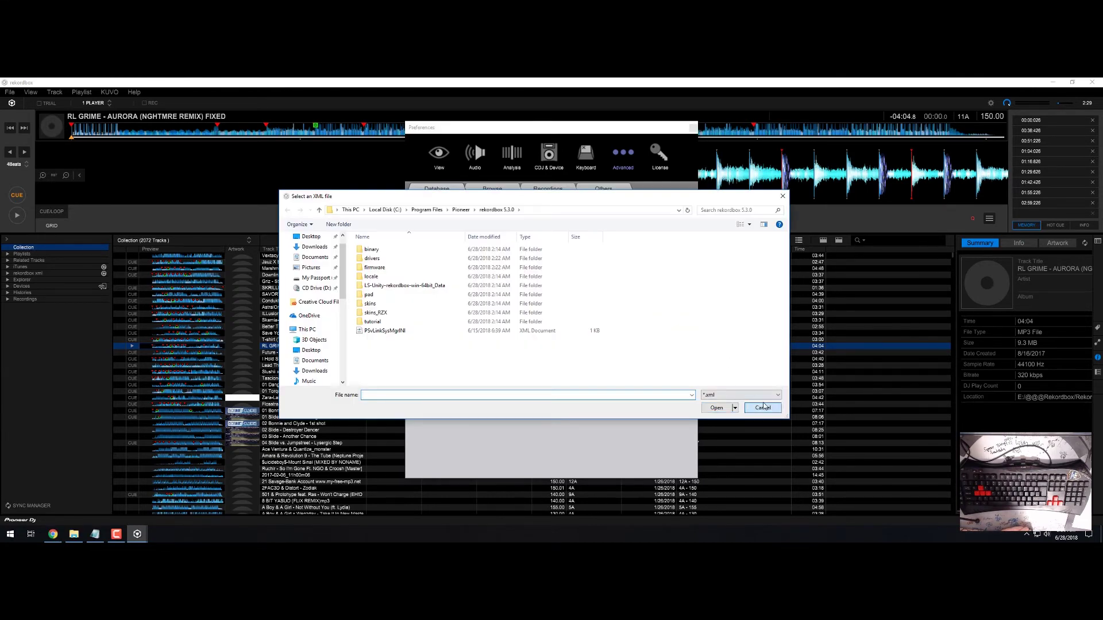
Check the Others, Recordings and Browse sections, returning to the Database settings.
left_click(603, 188)
left_click(547, 189)
left_click(493, 189)
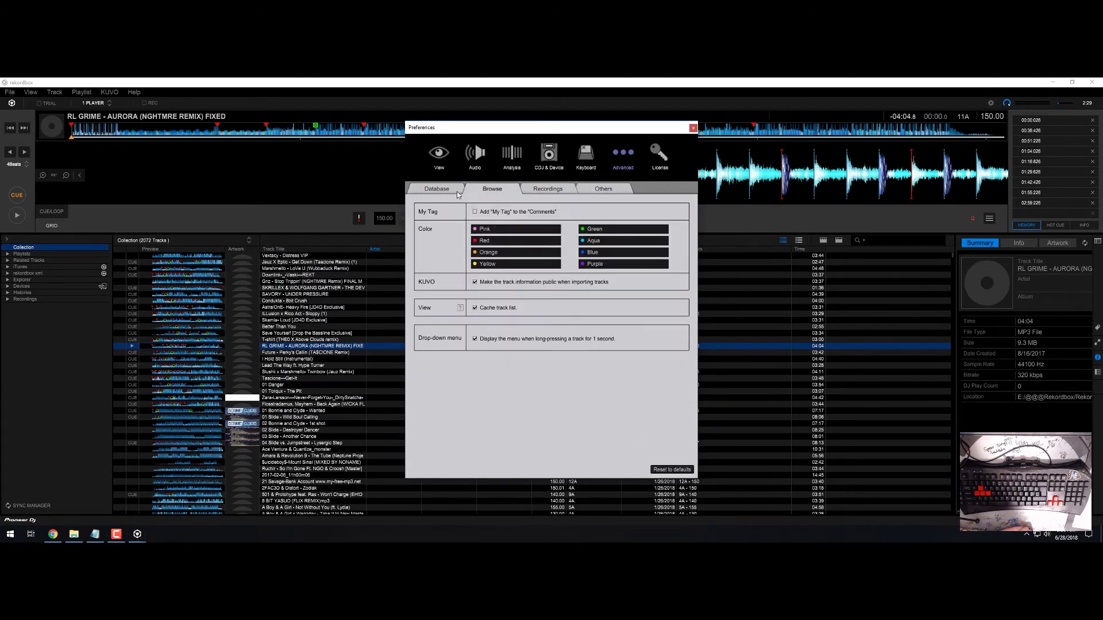
left_click(437, 189)
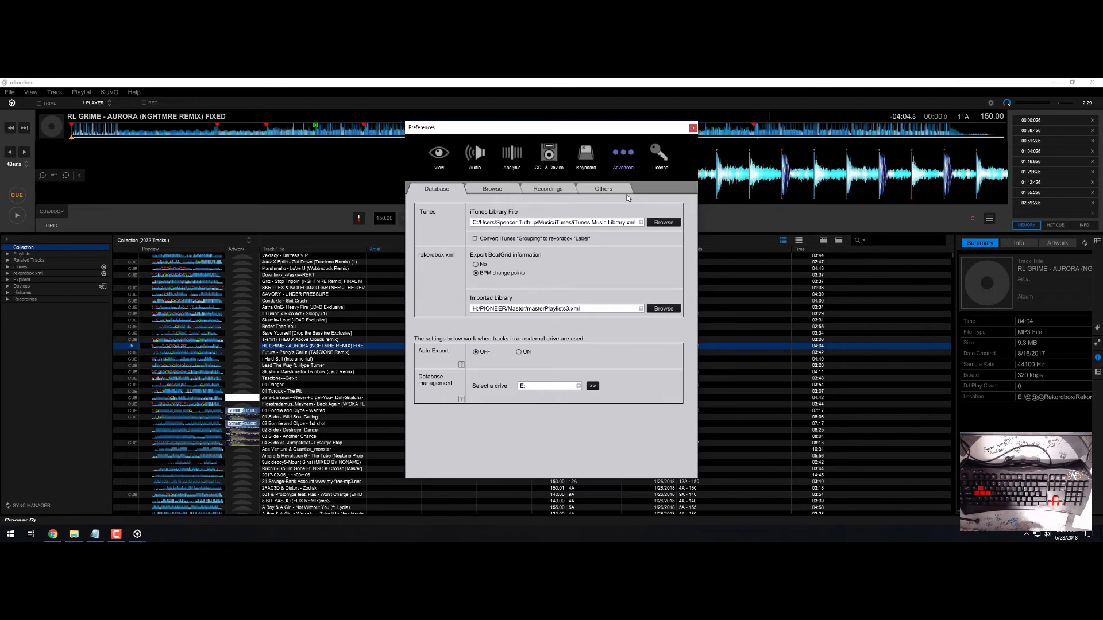
Review the Recordings, Browse, Database, Others, Keyboard, CDJ & Device and Analysis preference pages.
left_click(548, 190)
left_click(492, 190)
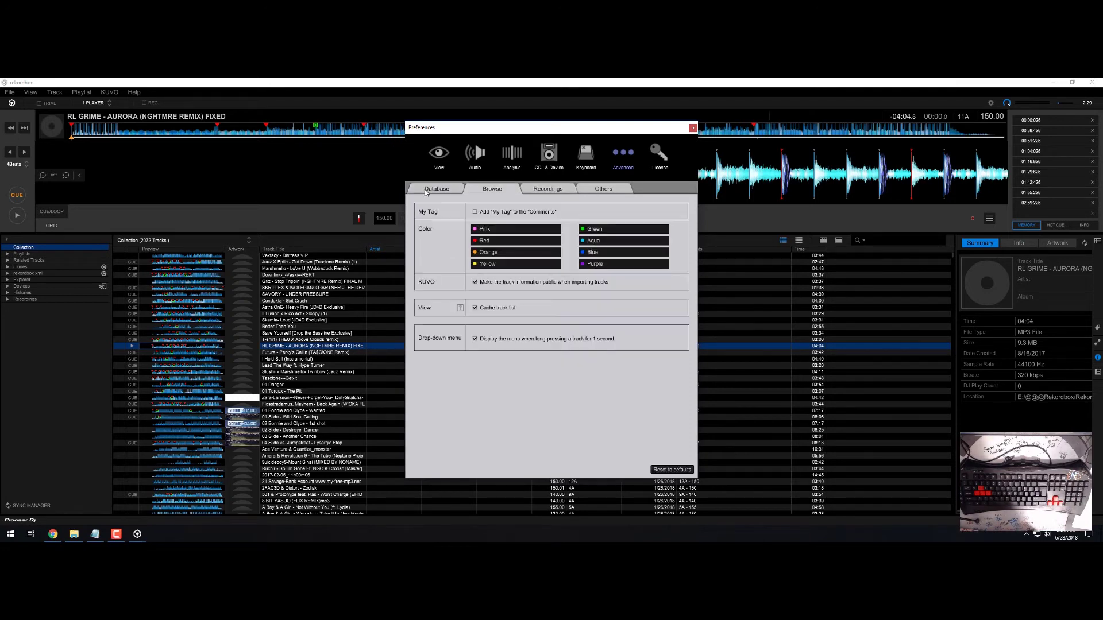
left_click(436, 189)
left_click(607, 191)
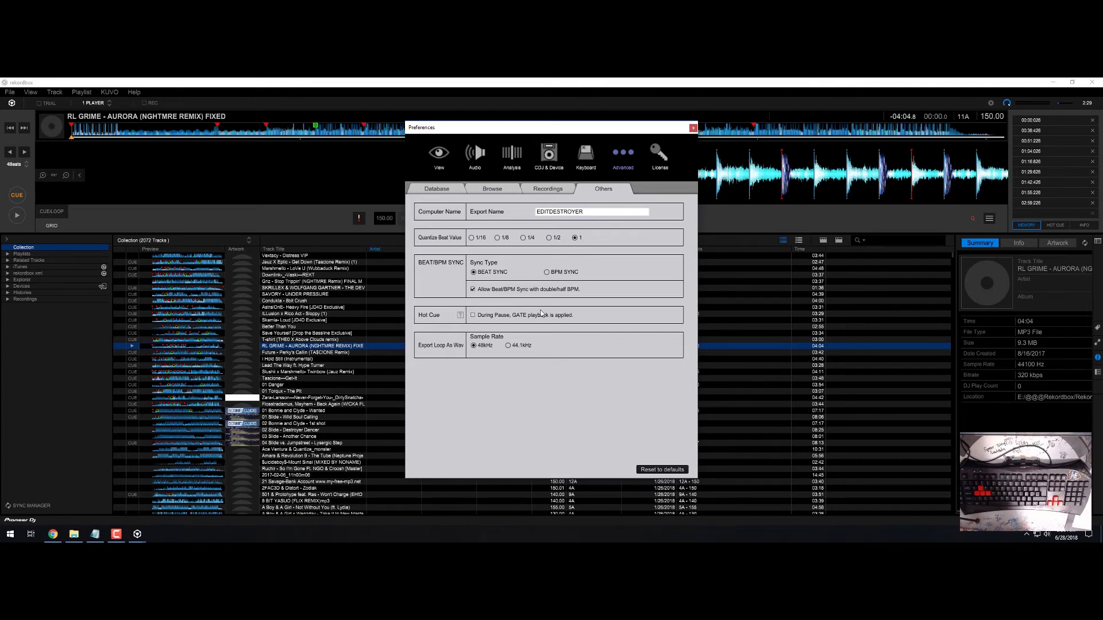
left_click(586, 155)
left_click(549, 155)
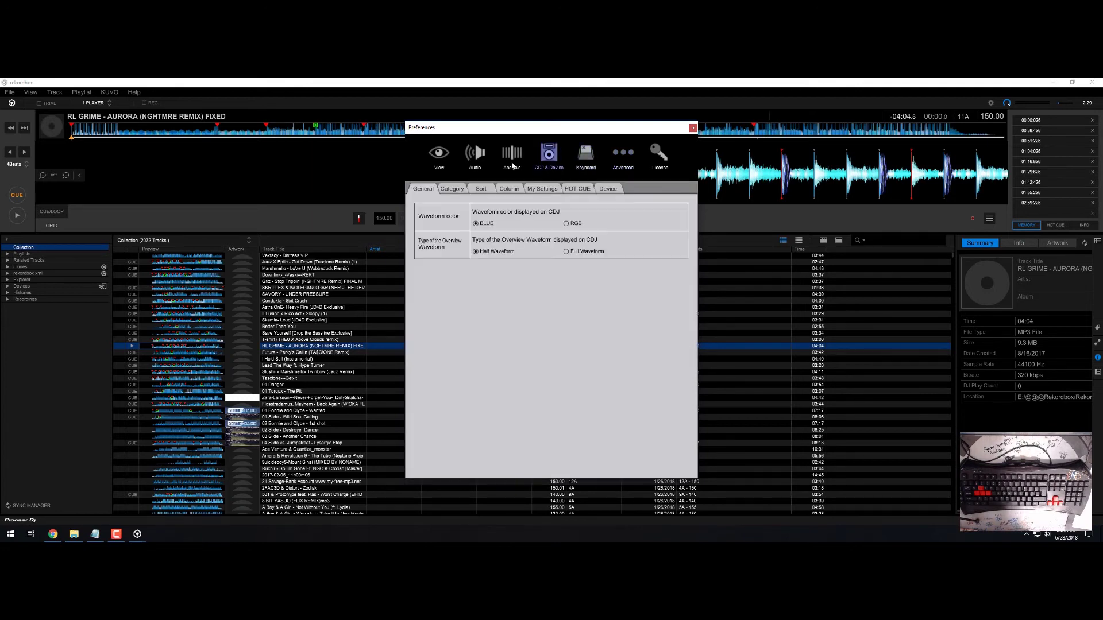
left_click(512, 156)
Review the View, Advanced and License pages, then close Preferences and the rekordbox window.
left_click(441, 160)
left_click(512, 155)
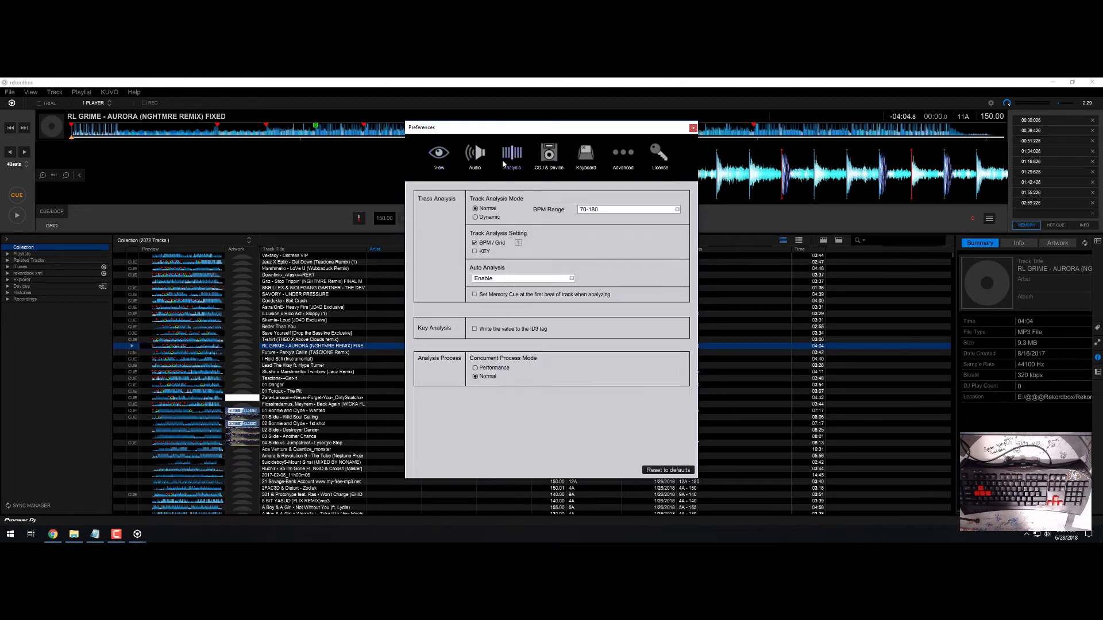
left_click(551, 156)
left_click(586, 154)
left_click(624, 154)
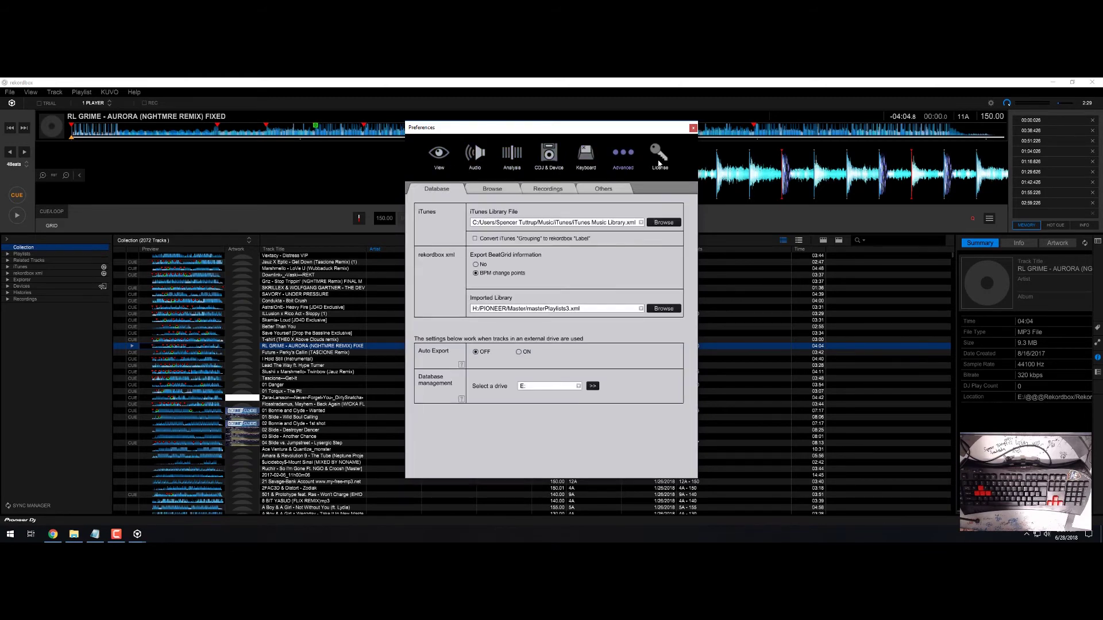
left_click(659, 154)
left_click(441, 156)
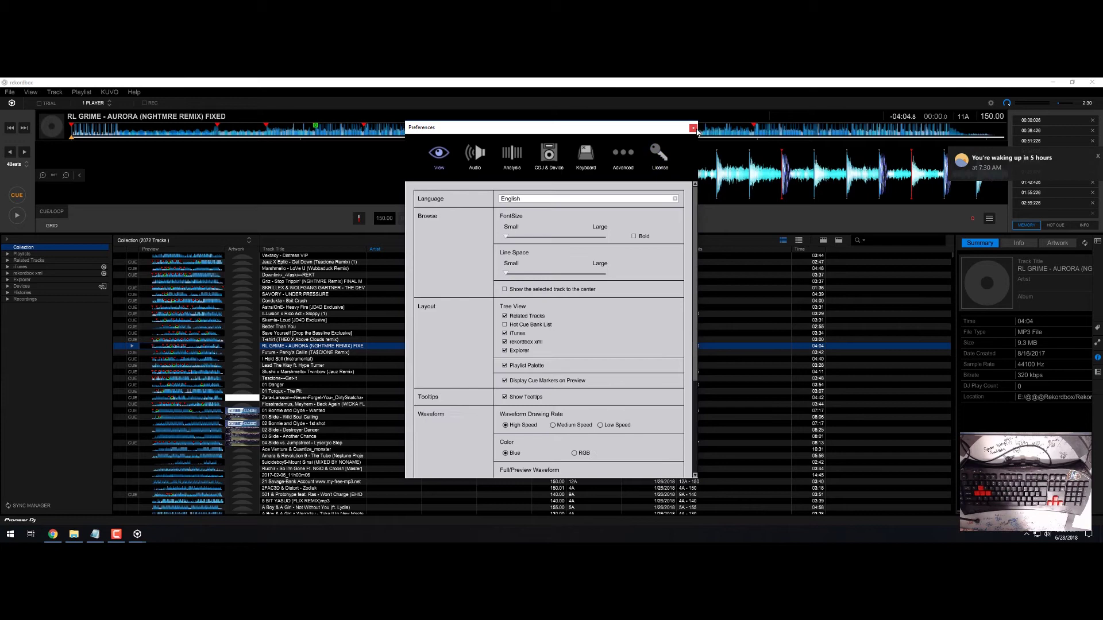
left_click(693, 127)
left_click(1052, 84)
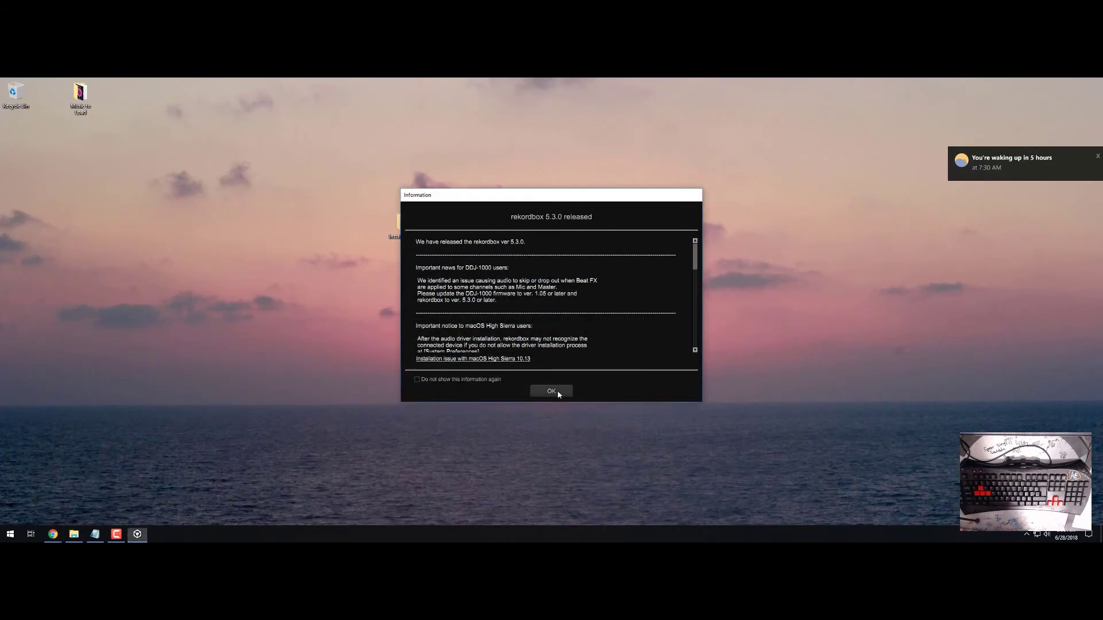
Dismiss the rekordbox 5.3.0 notice and create a new desktop folder, moved to the right.
left_click(556, 391)
right_click(289, 233)
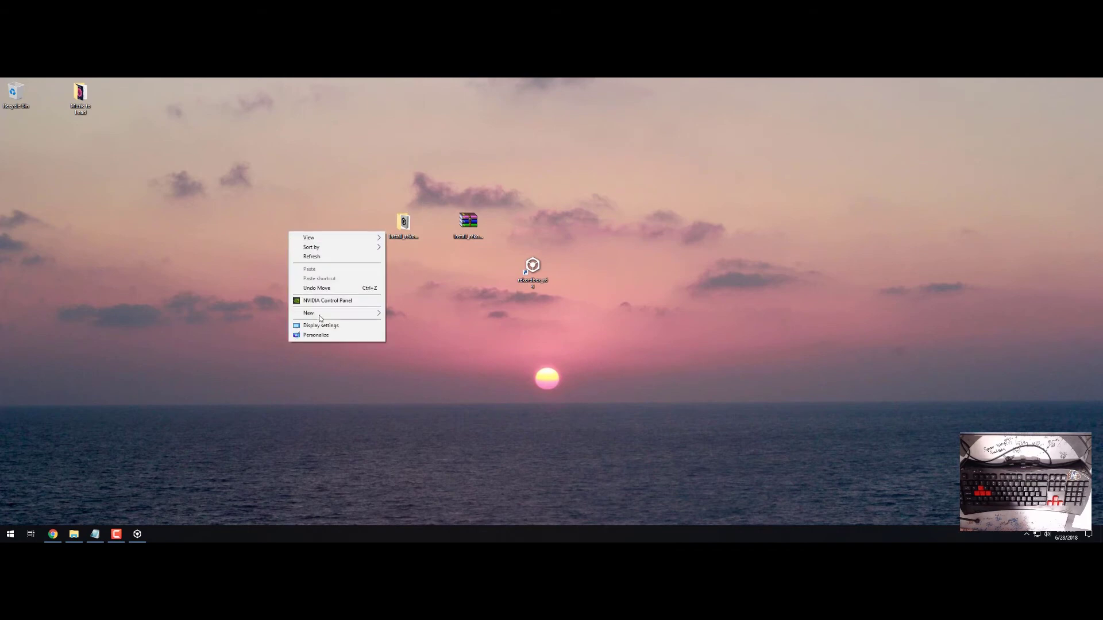
mouse_move(323, 315)
left_click(405, 314)
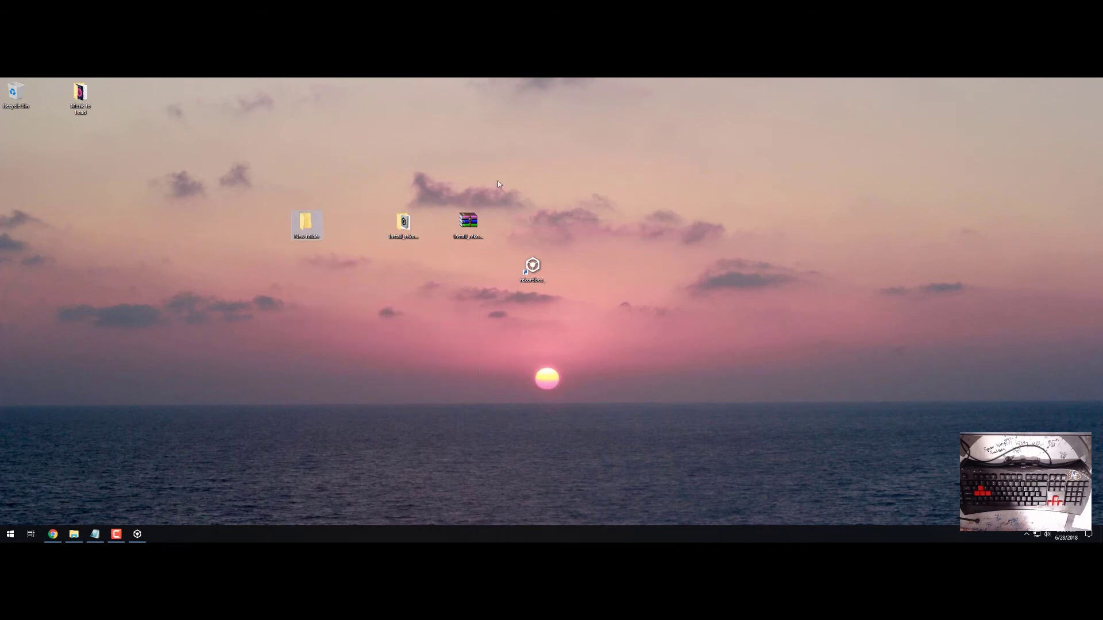
left_click_drag(599, 143, 760, 323)
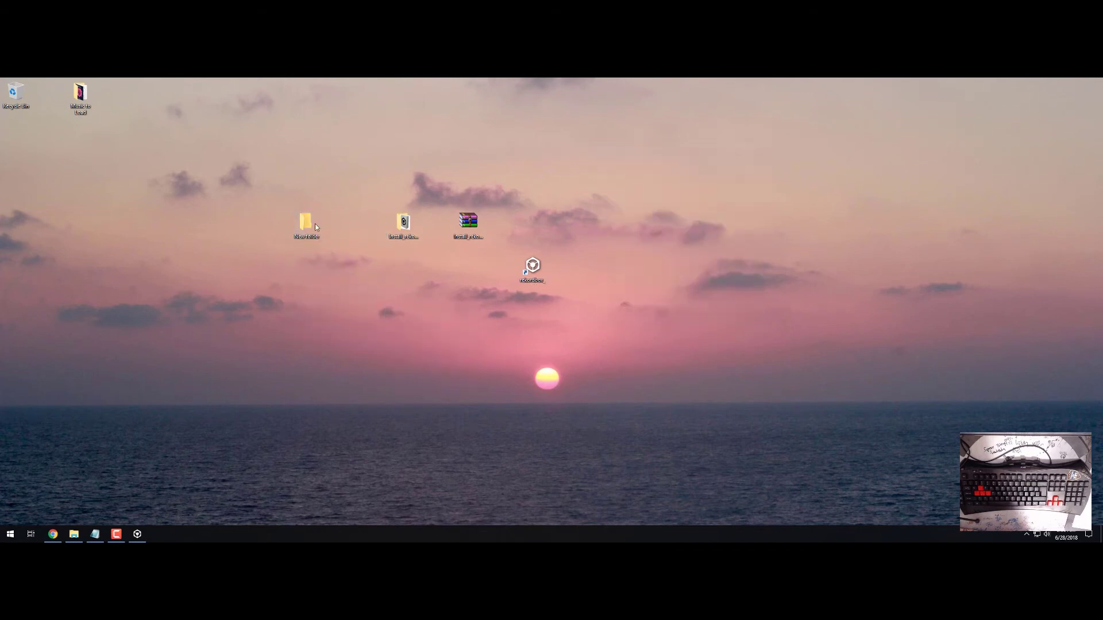
left_click_drag(316, 228, 658, 182)
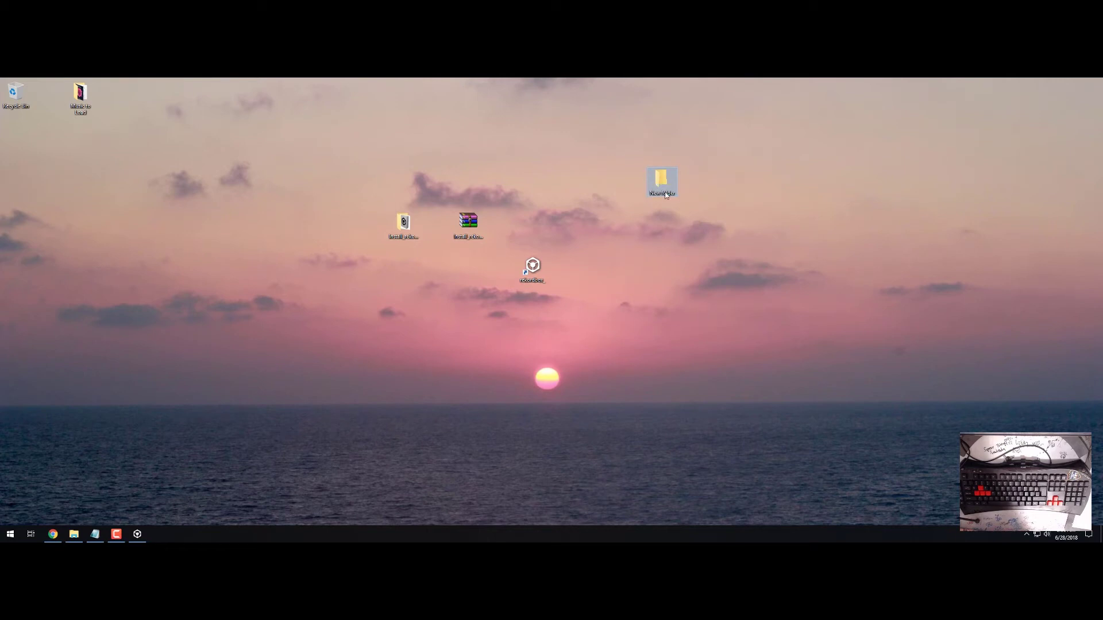
Name the folder 'Music', decline merging with the existing one, and name it 'Music 2'.
left_click(666, 196)
type("Music")
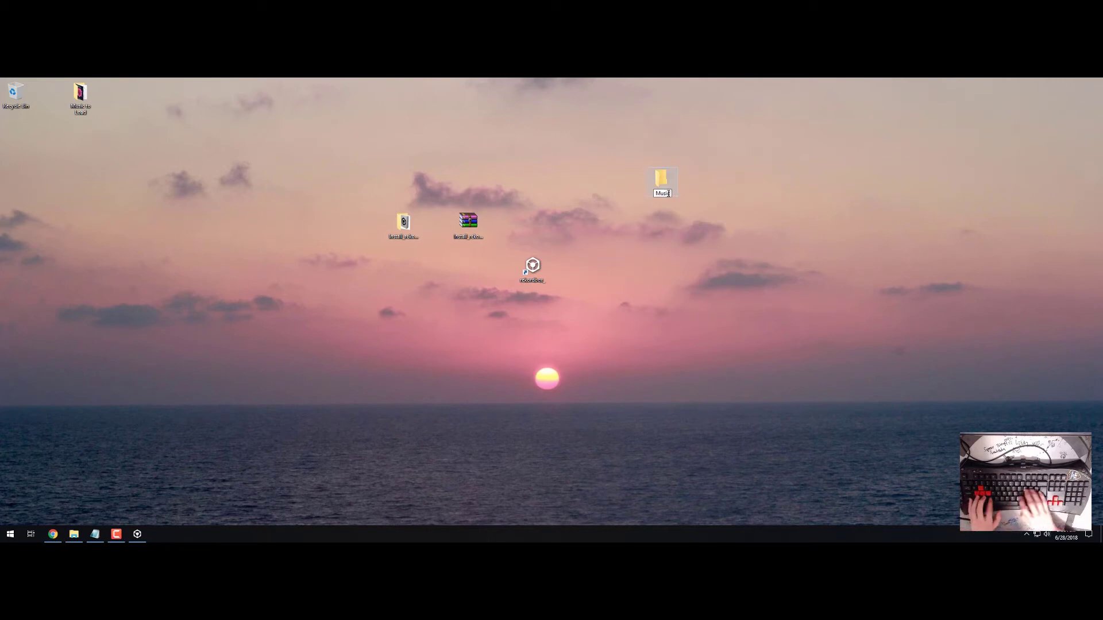
key("Return")
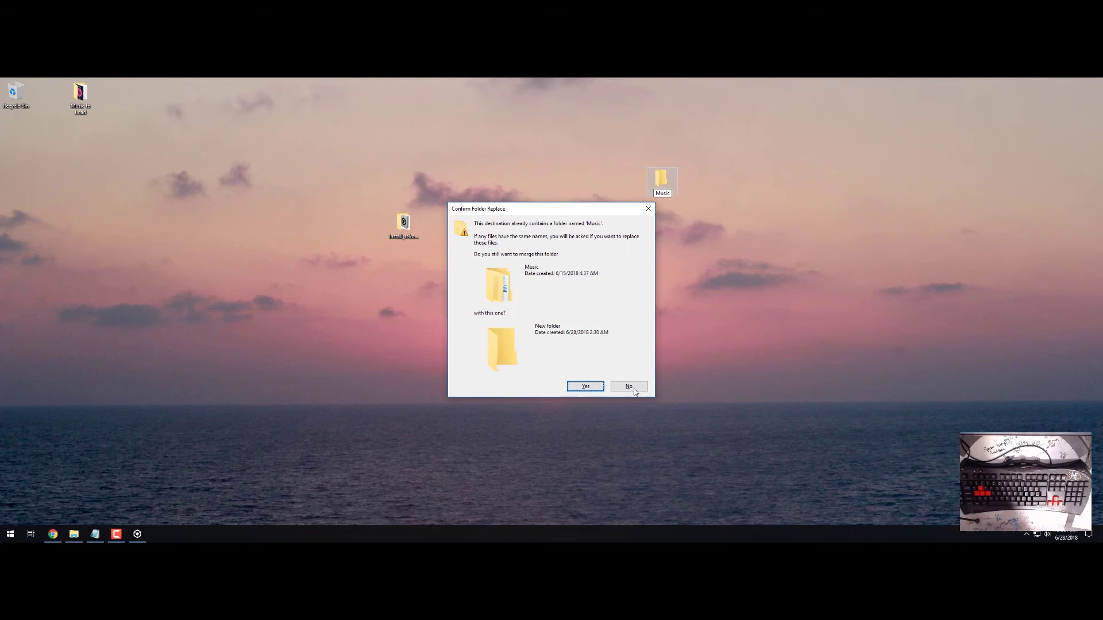
left_click(629, 386)
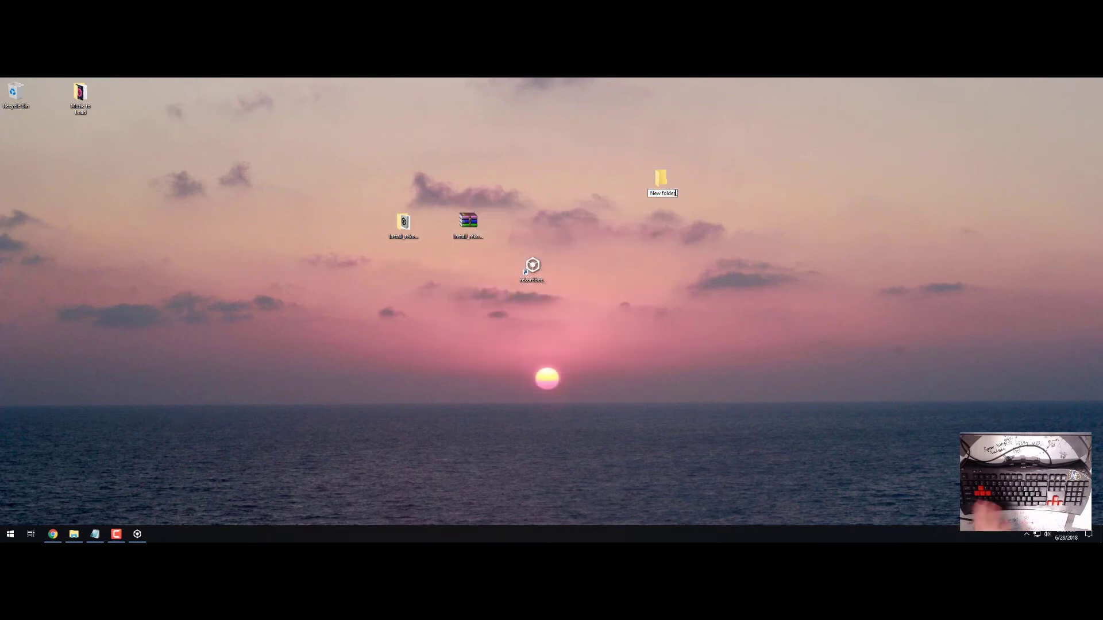
type("Music 2")
key("Return")
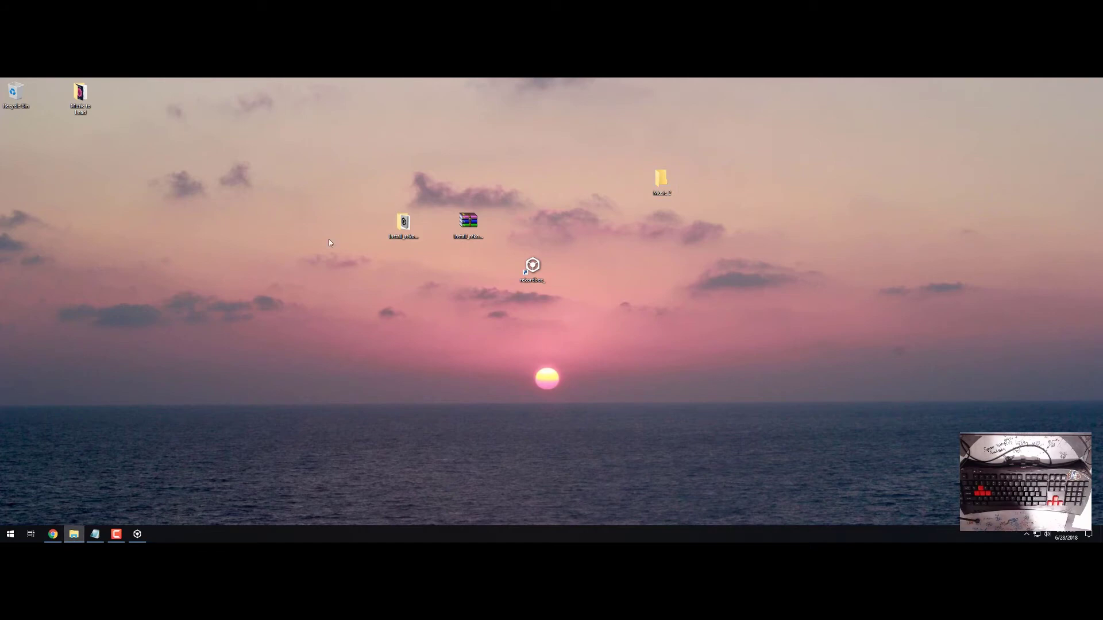
left_click(74, 534)
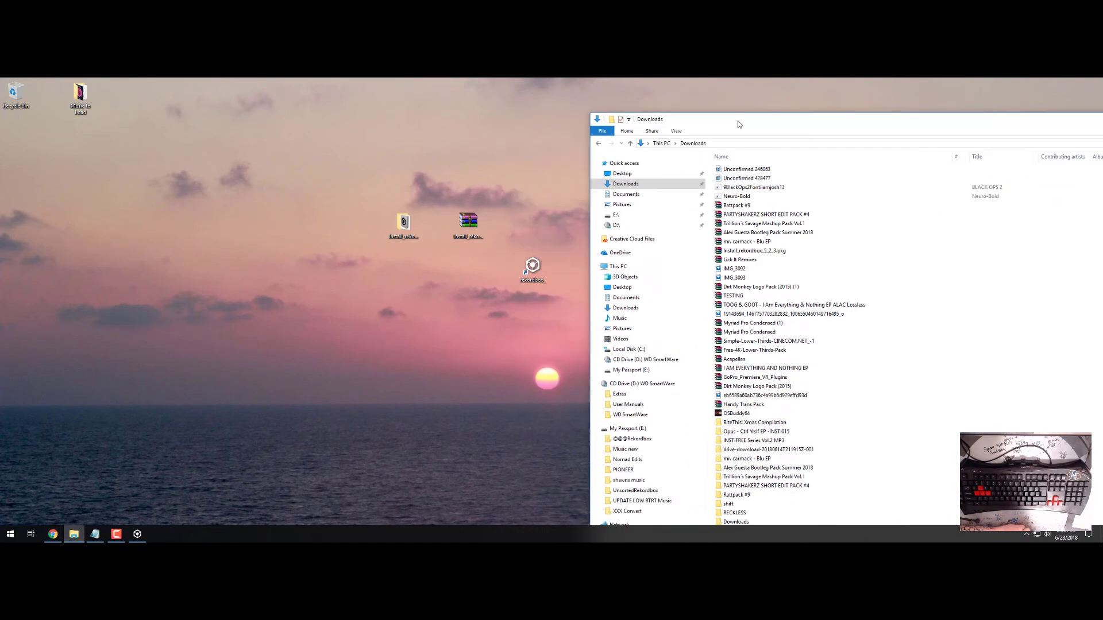
left_click(634, 433)
left_click_drag(792, 114, 515, 148)
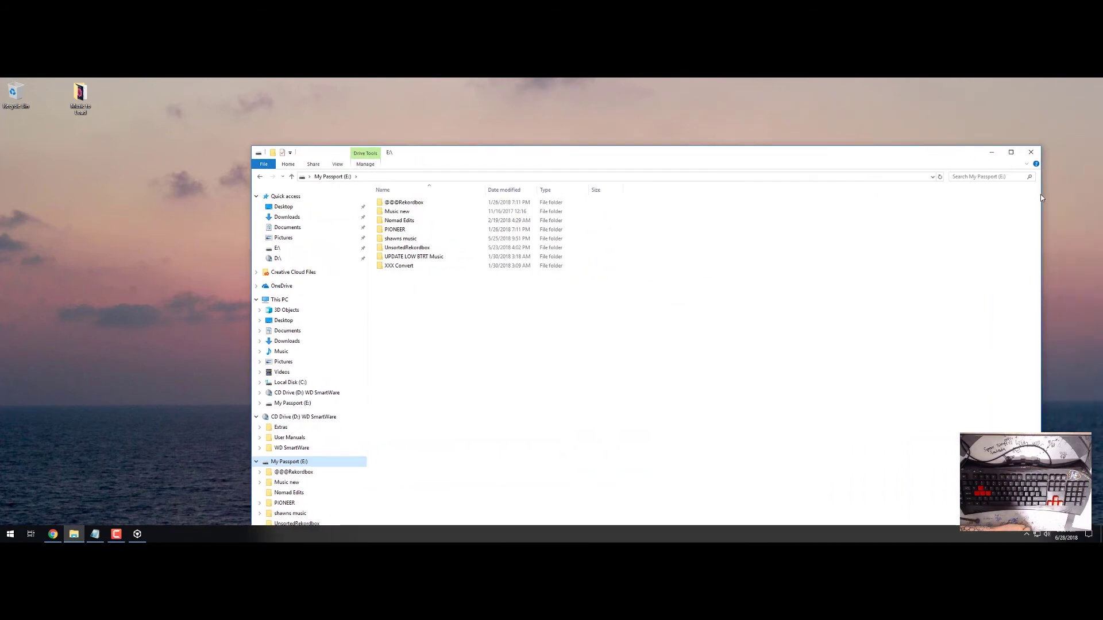
left_click_drag(1038, 195, 640, 194)
left_click_drag(512, 152, 376, 165)
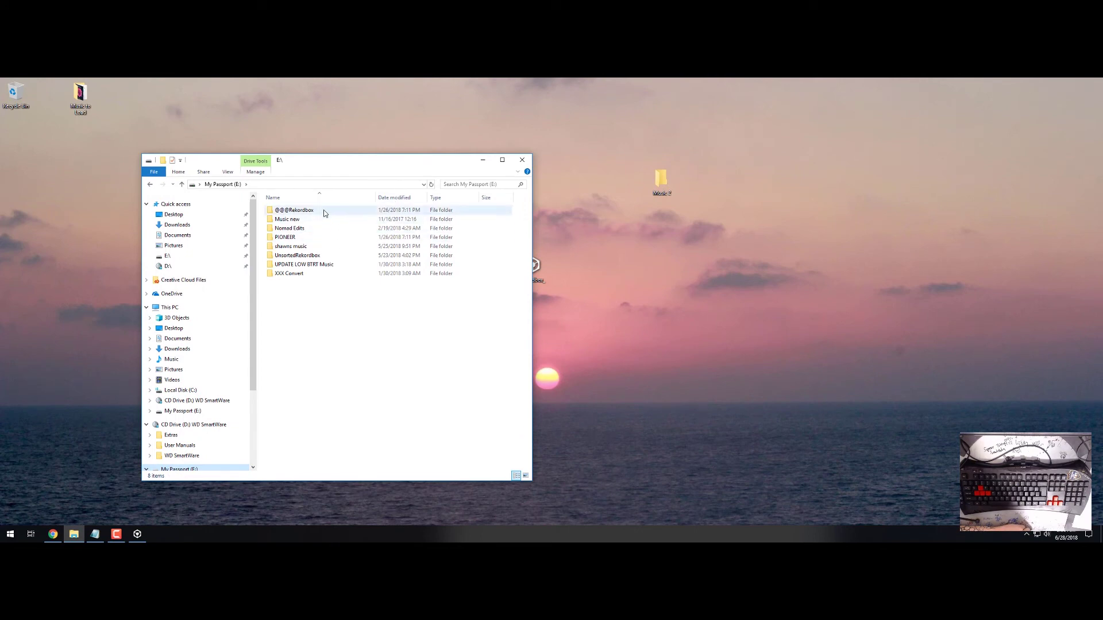
double_click(307, 210)
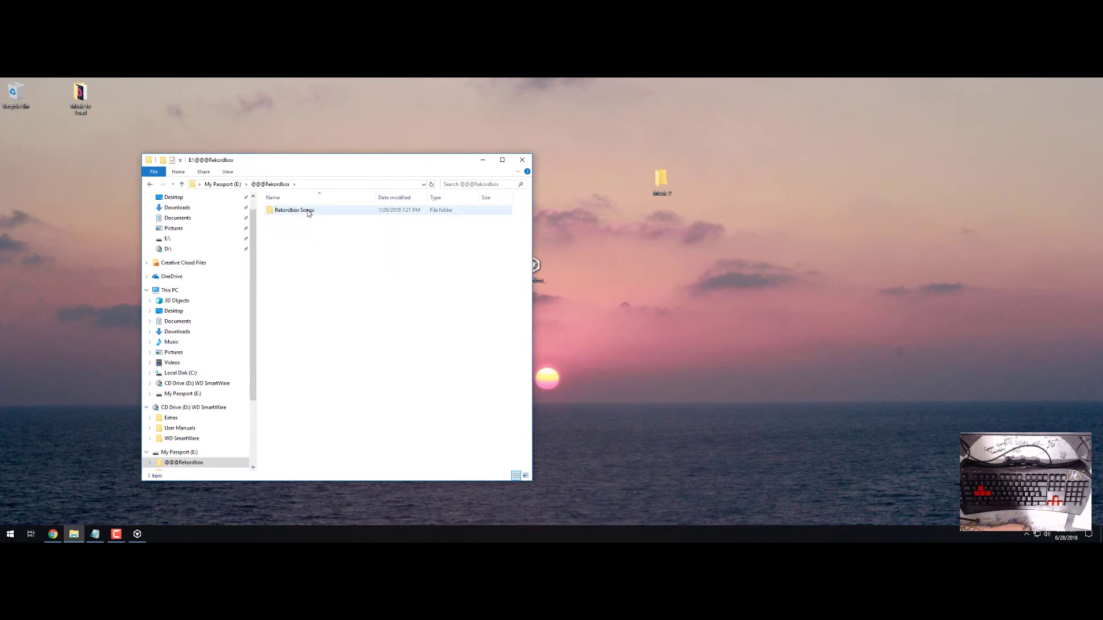
double_click(309, 211)
key("BackSpace")
key("BackSpace")
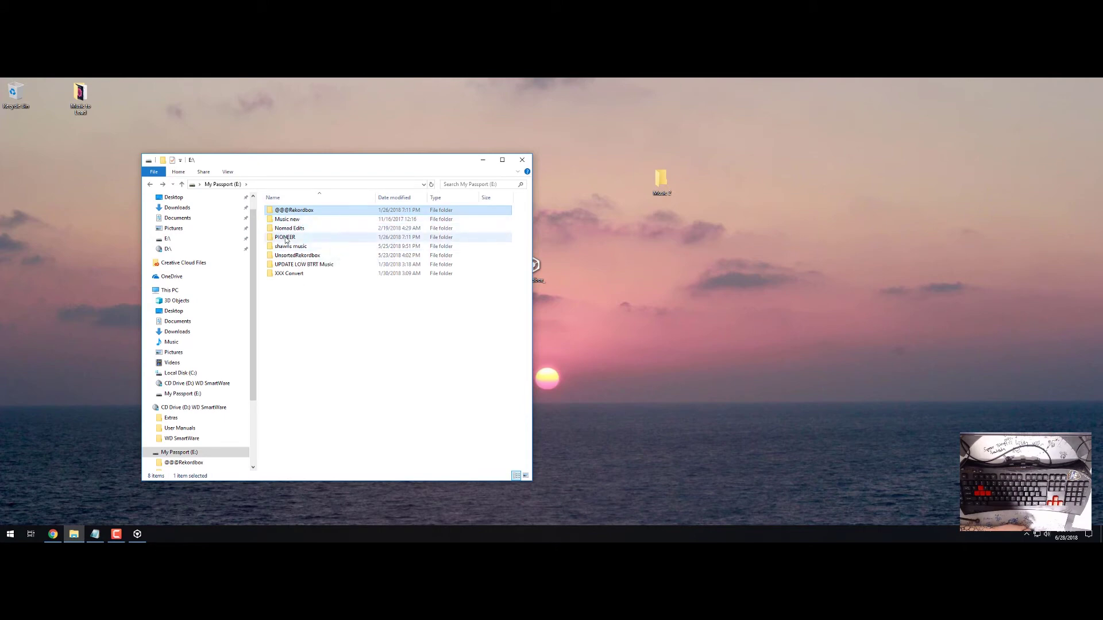
Browse PIONEER\Master\PIONEER\Artwork, select ExtData.edb in Master, then return to the E: root.
left_click(288, 240)
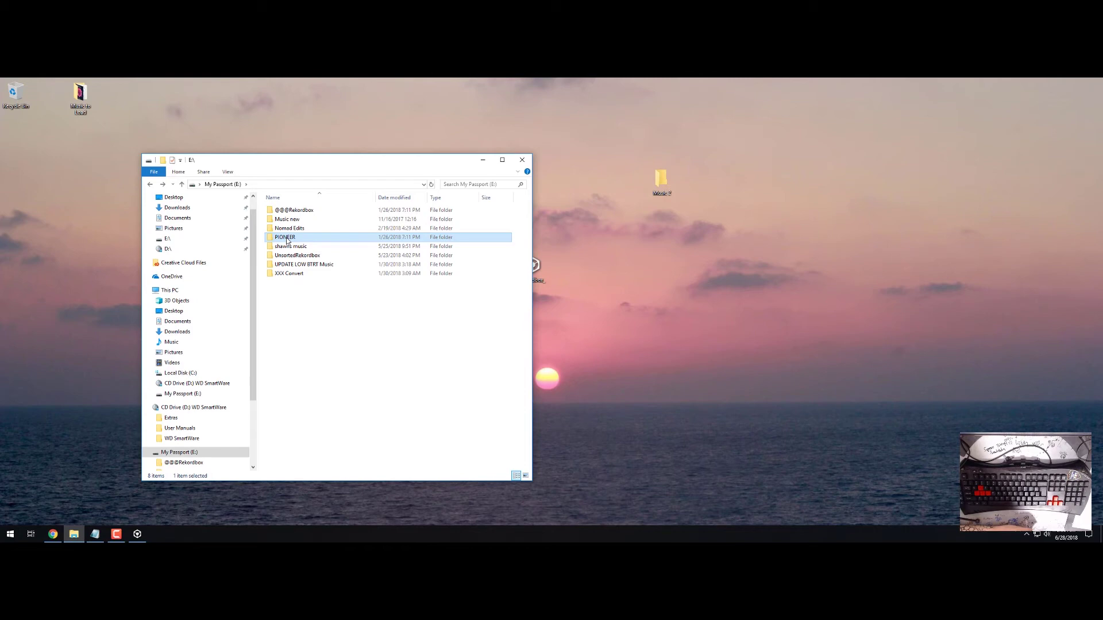
double_click(288, 240)
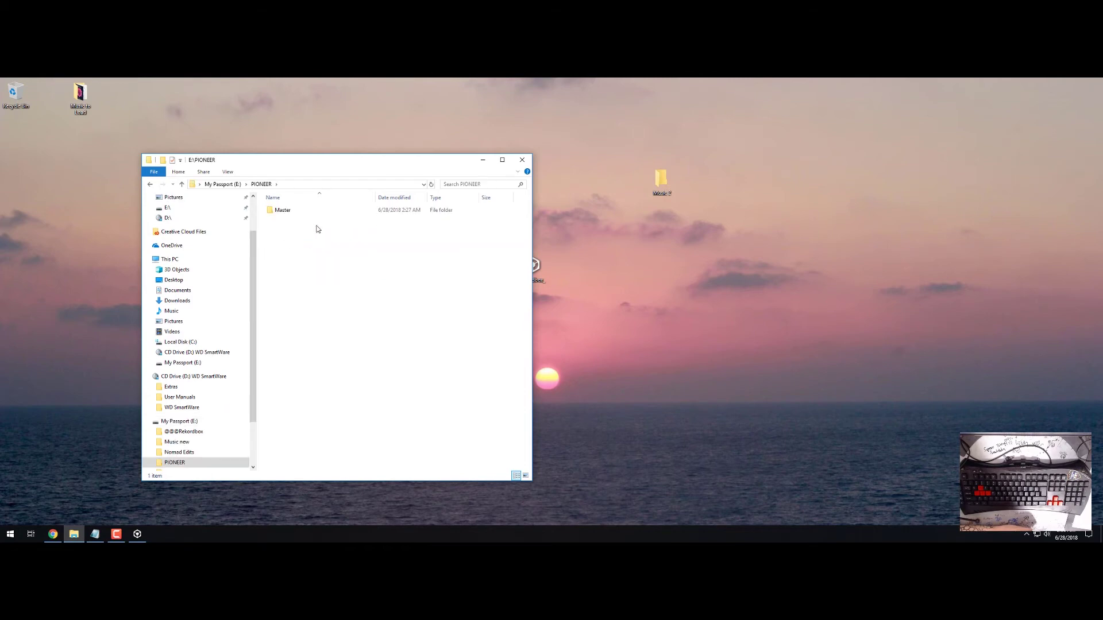
double_click(305, 213)
double_click(308, 212)
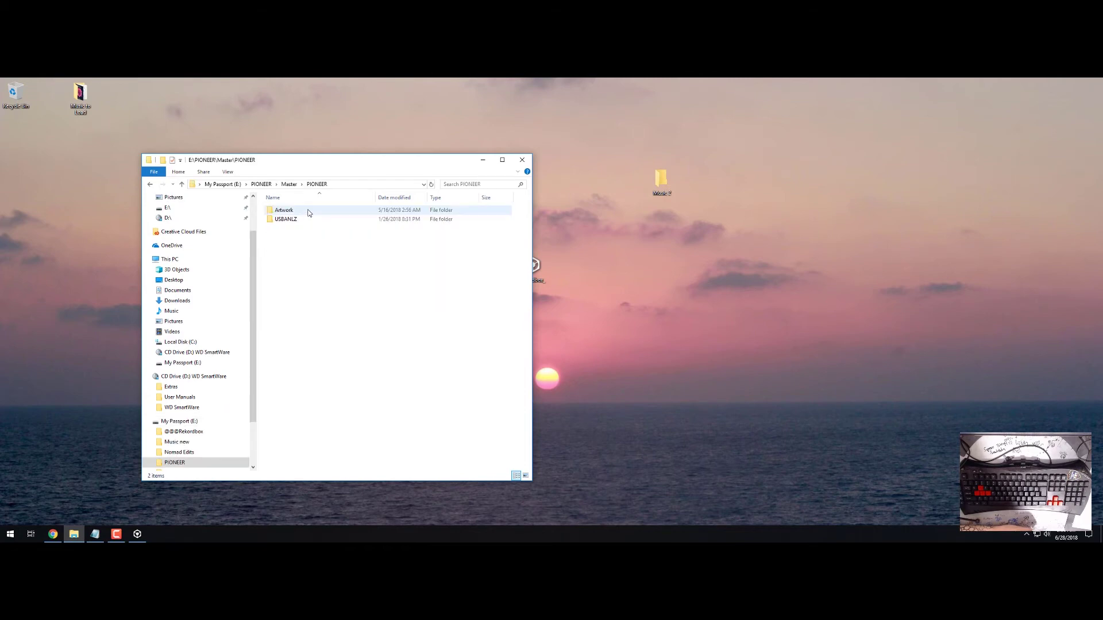
double_click(345, 210)
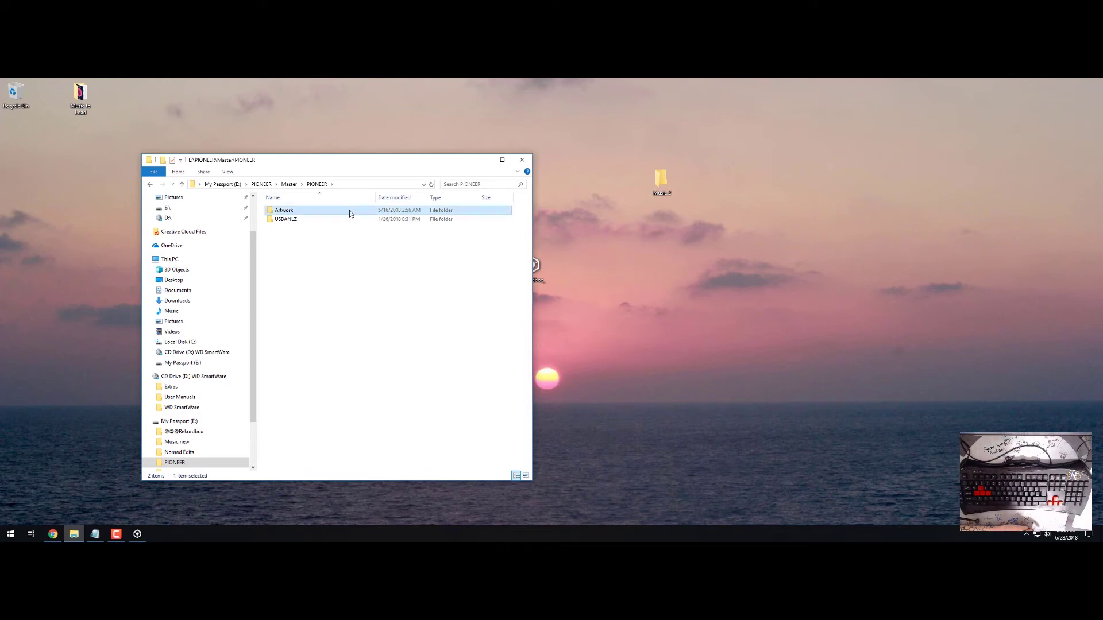
key("BackSpace")
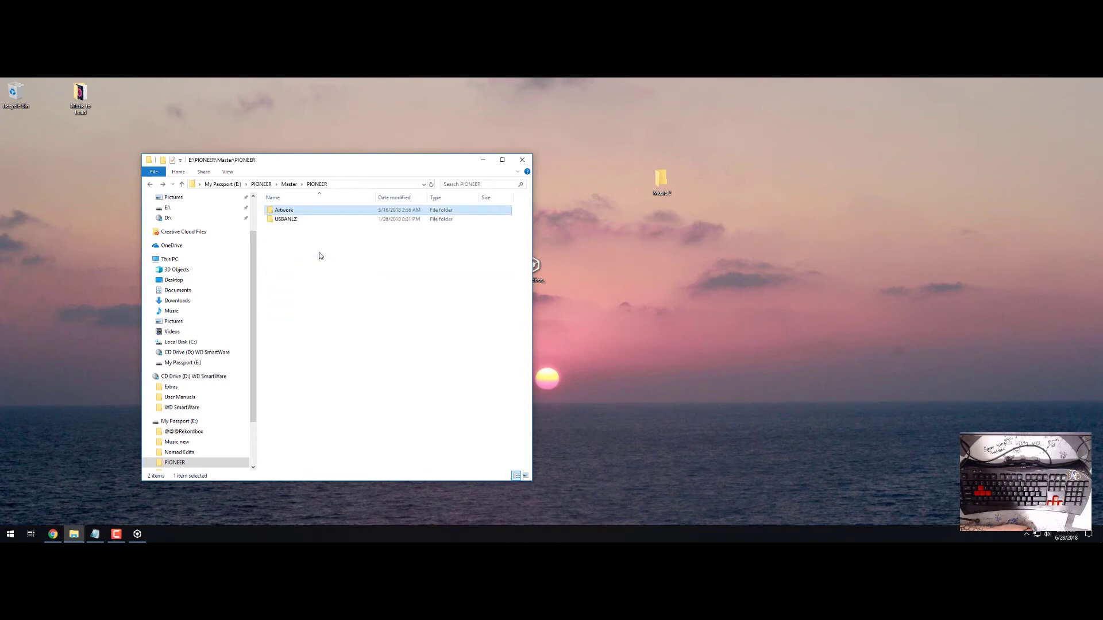
key("BackSpace")
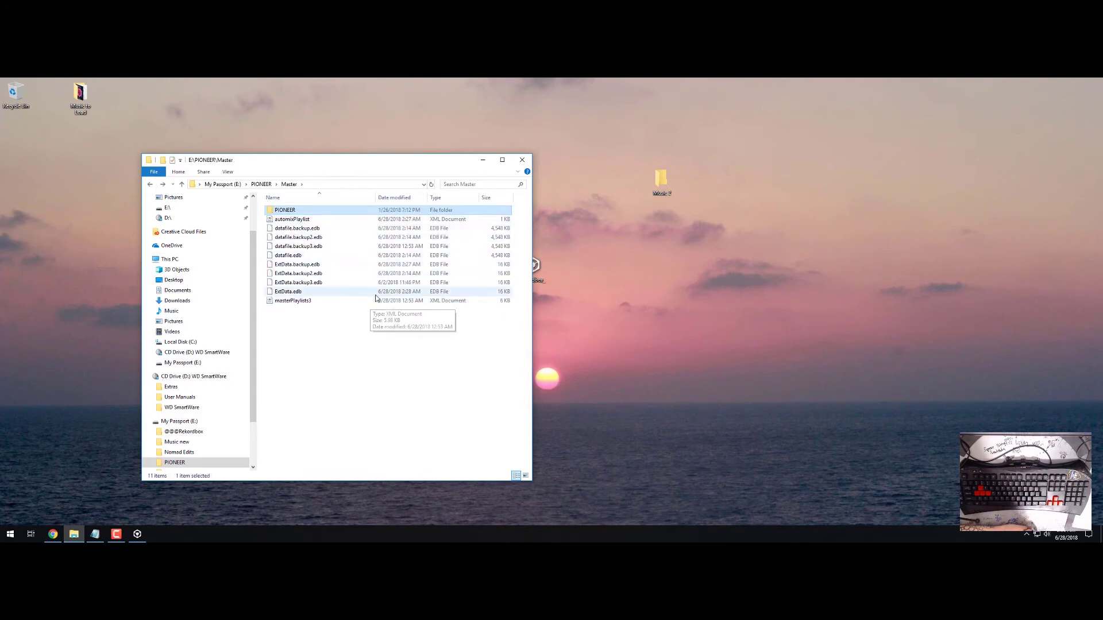
left_click(392, 294)
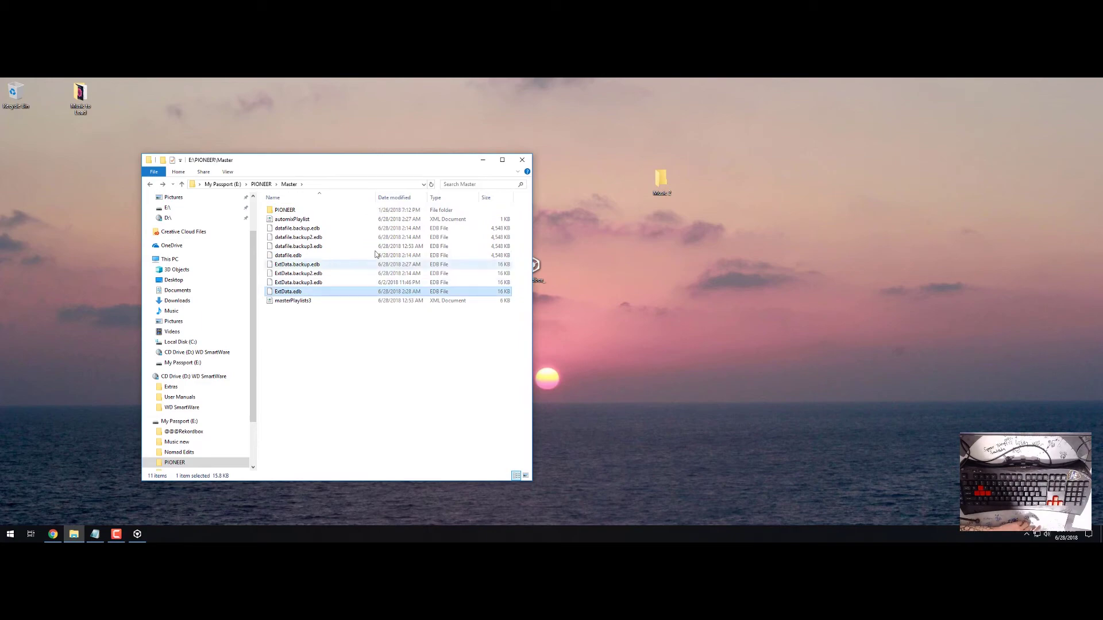
key("BackSpace")
key("BackSpace")
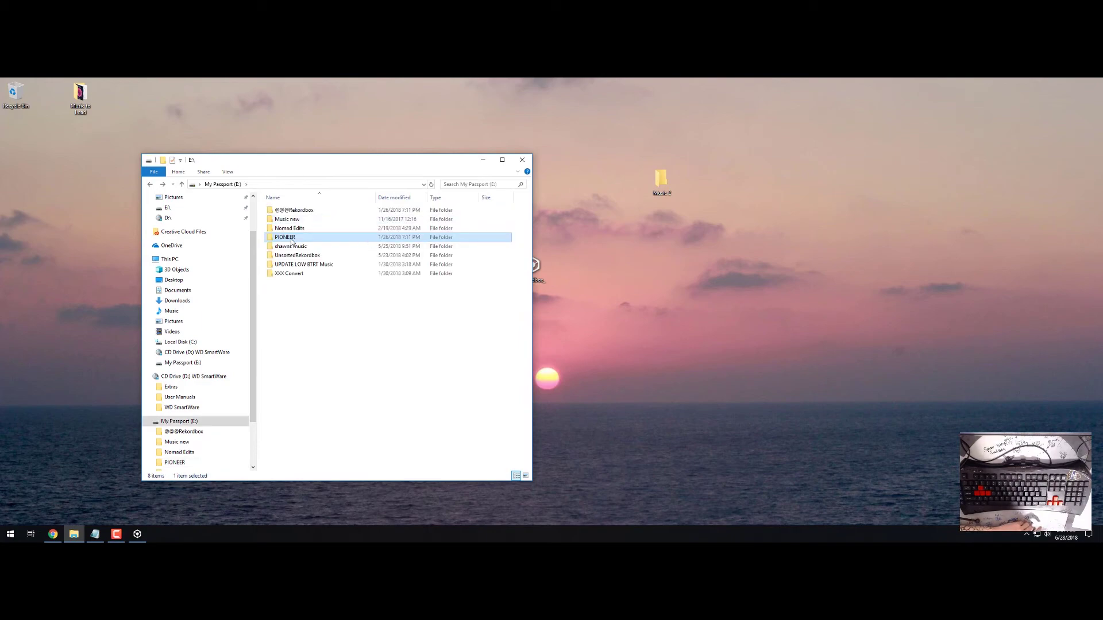
Bring rekordbox forward, then minimize it with Win+Down to reveal the E: drive in Explorer.
left_click(138, 534)
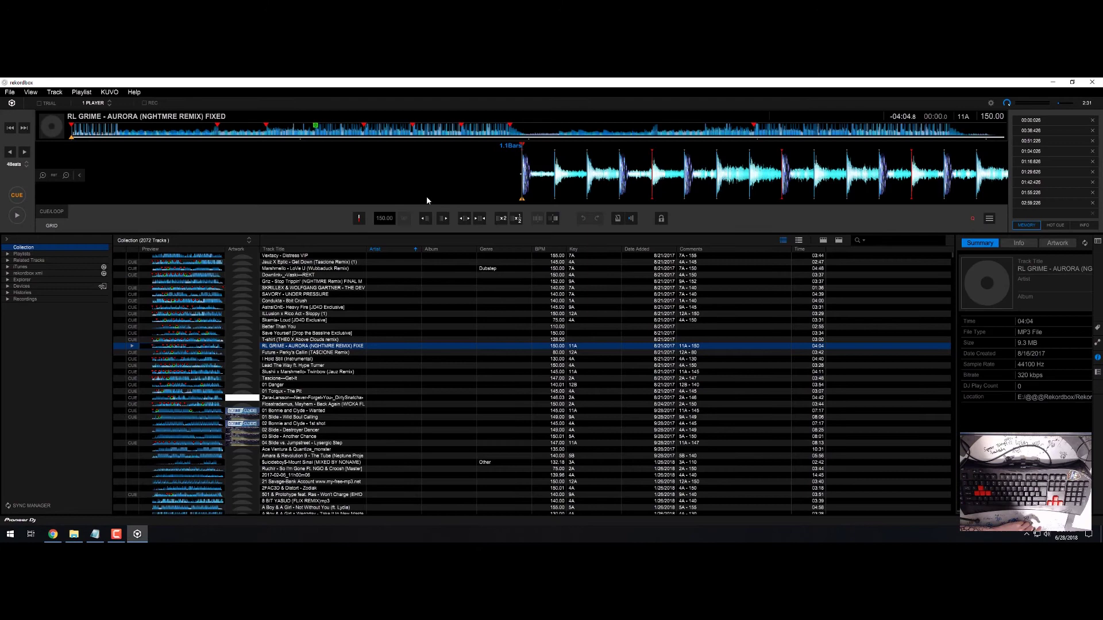
key("super+Down")
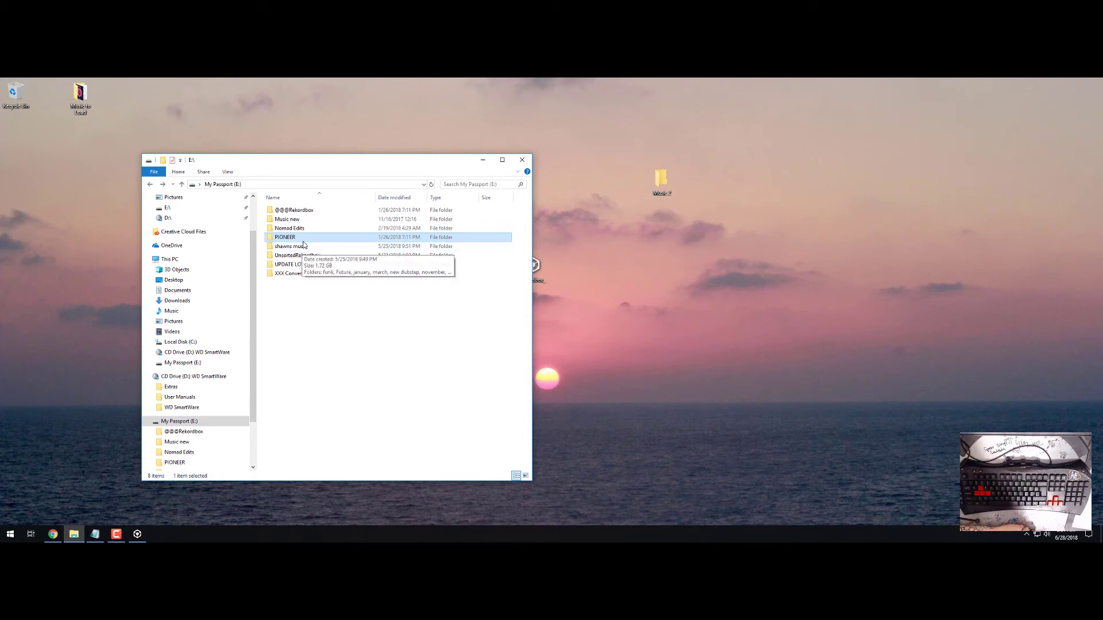
left_click(304, 280)
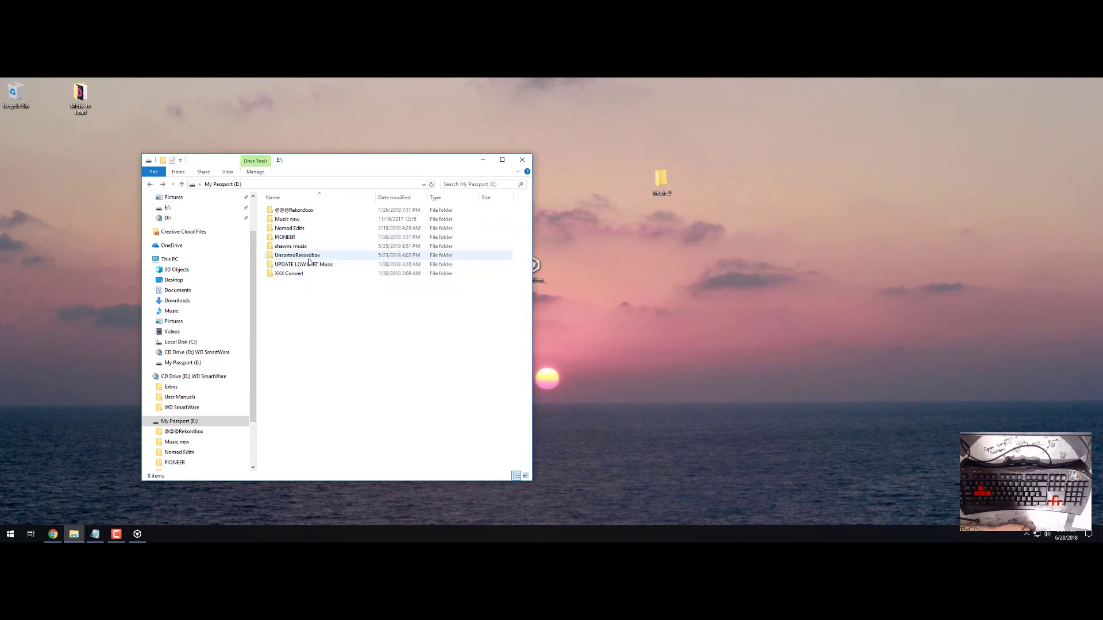
double_click(310, 213)
double_click(310, 211)
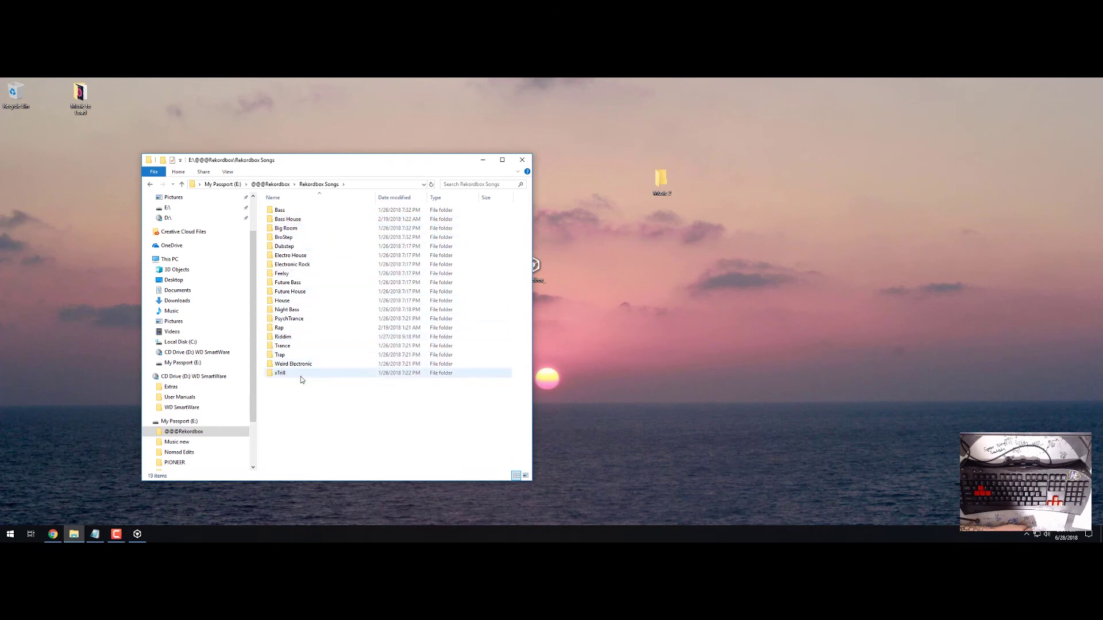
left_click(300, 291)
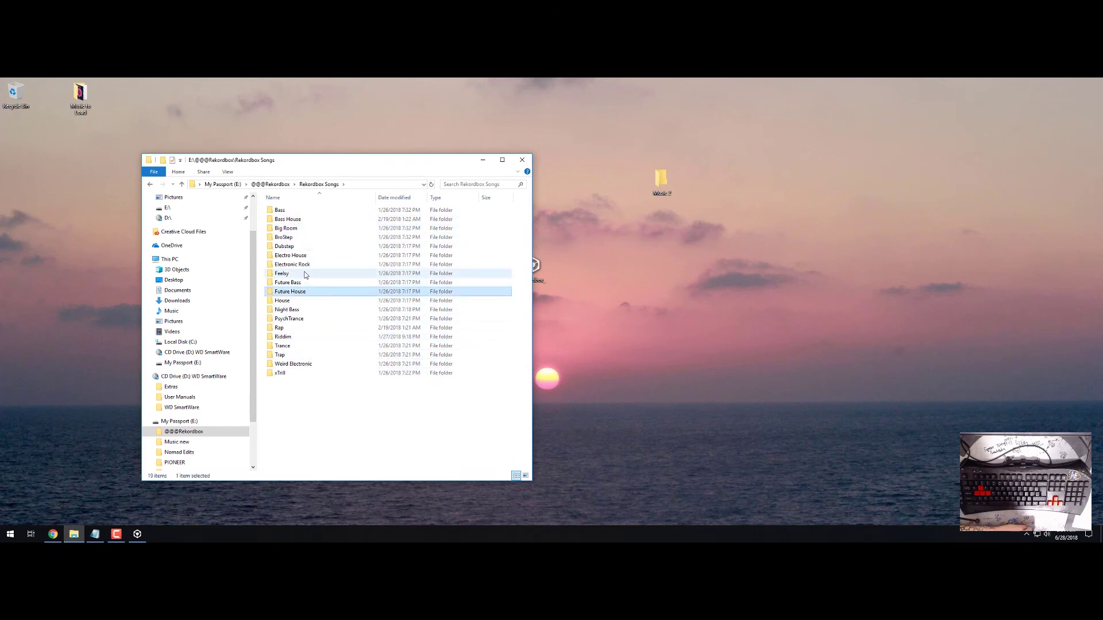
left_click(312, 265)
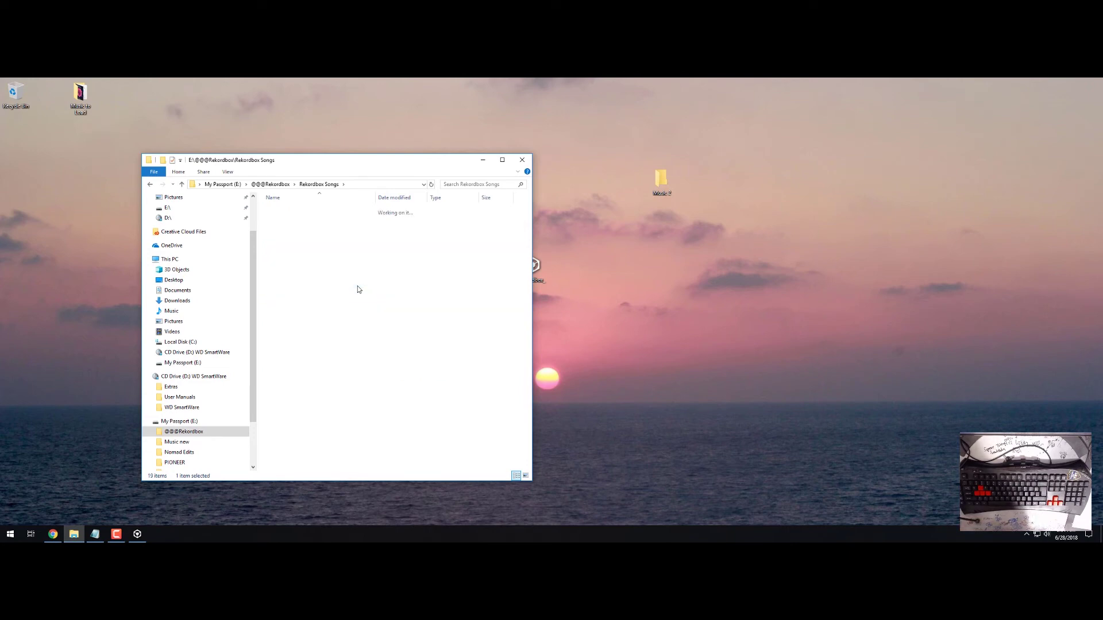
key("BackSpace")
key("BackSpace")
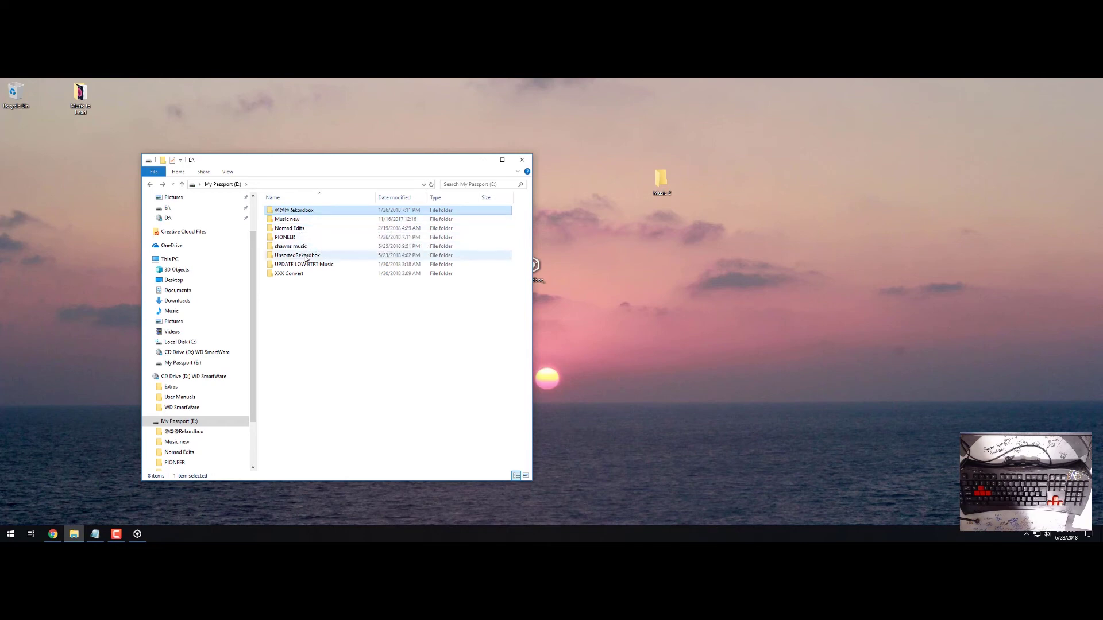
Scroll through the UnsortedRekordbox folder's songs, return to the E: root, and shift the window right.
double_click(307, 256)
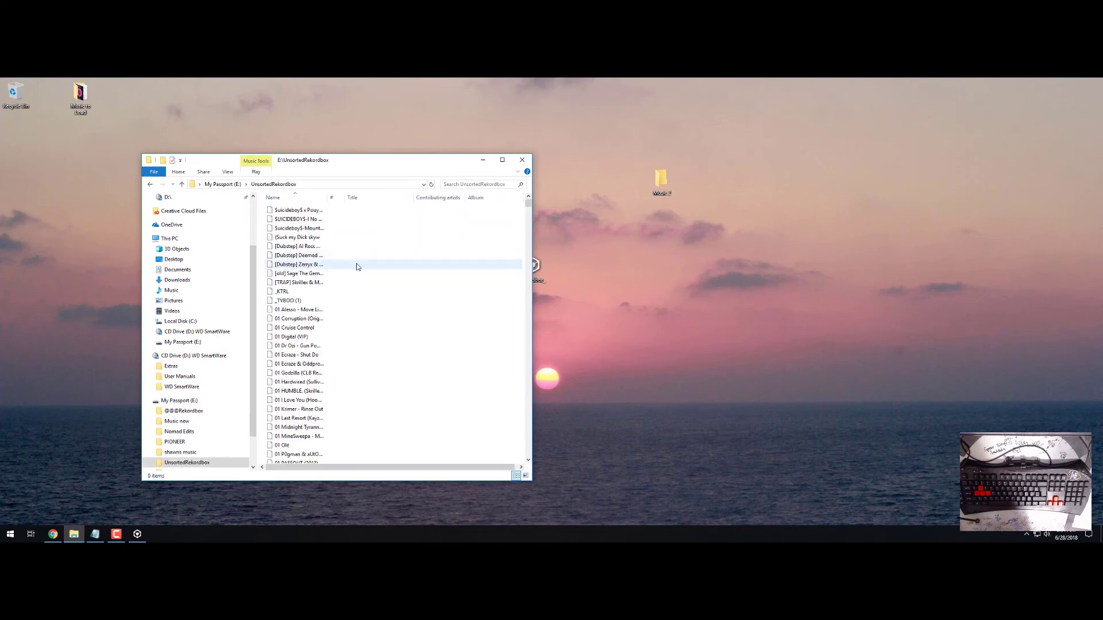
scroll(357, 264, "down", 3)
scroll(409, 279, "down", 20)
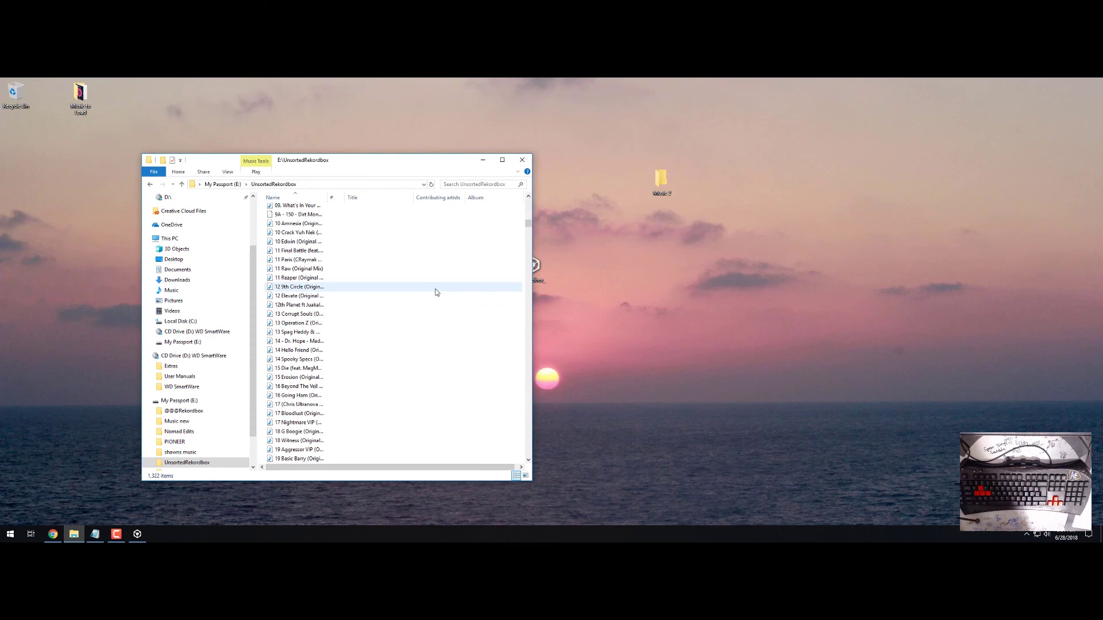
scroll(432, 274, "down", 10)
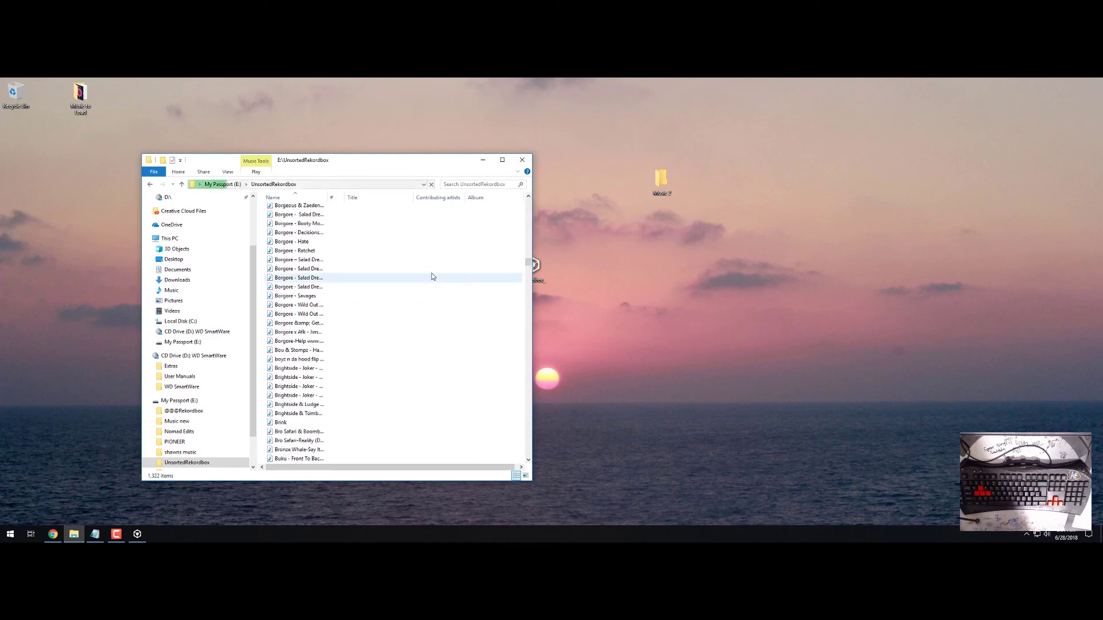
key("BackSpace")
mouse_move(669, 187)
left_mouse_down()
mouse_move(459, 316)
mouse_move(671, 186)
mouse_move(406, 320)
mouse_move(668, 196)
left_mouse_up()
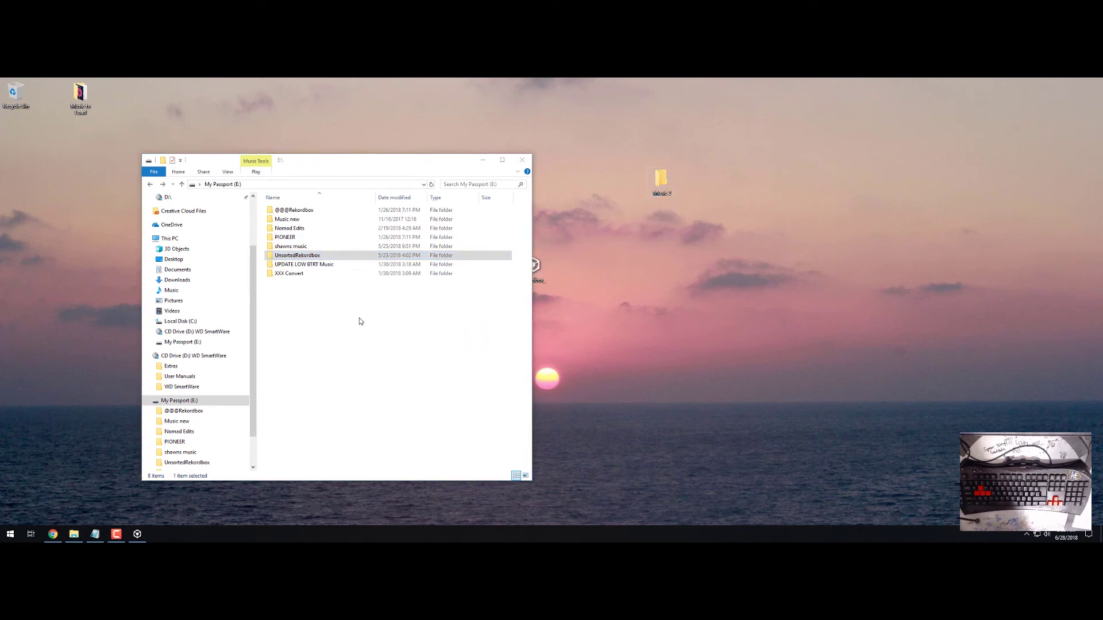
left_click(341, 320)
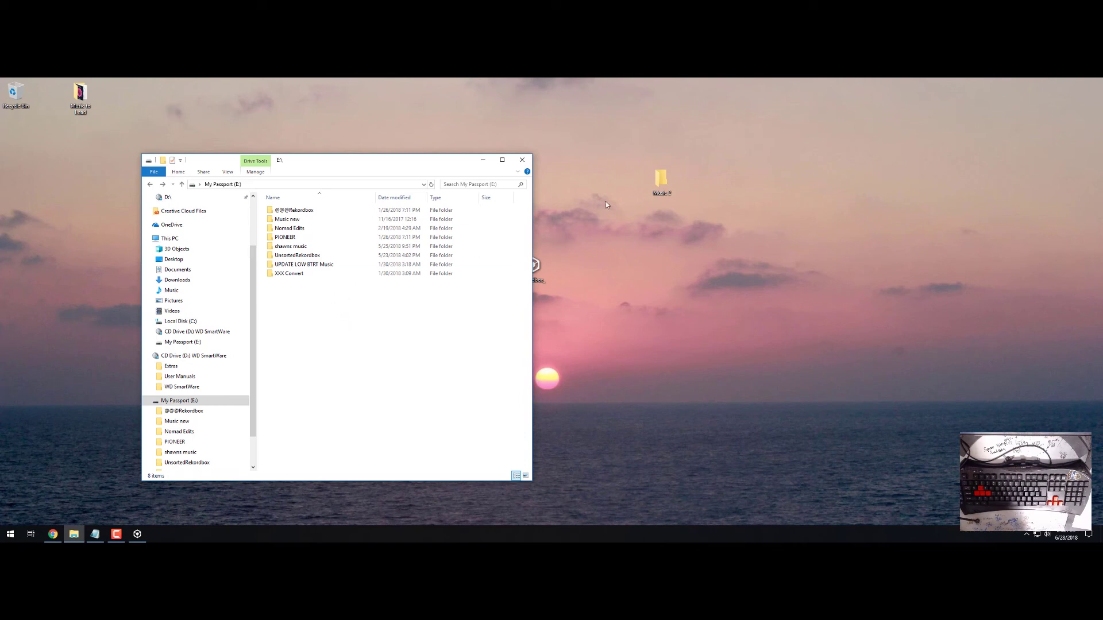
left_click_drag(340, 157, 365, 159)
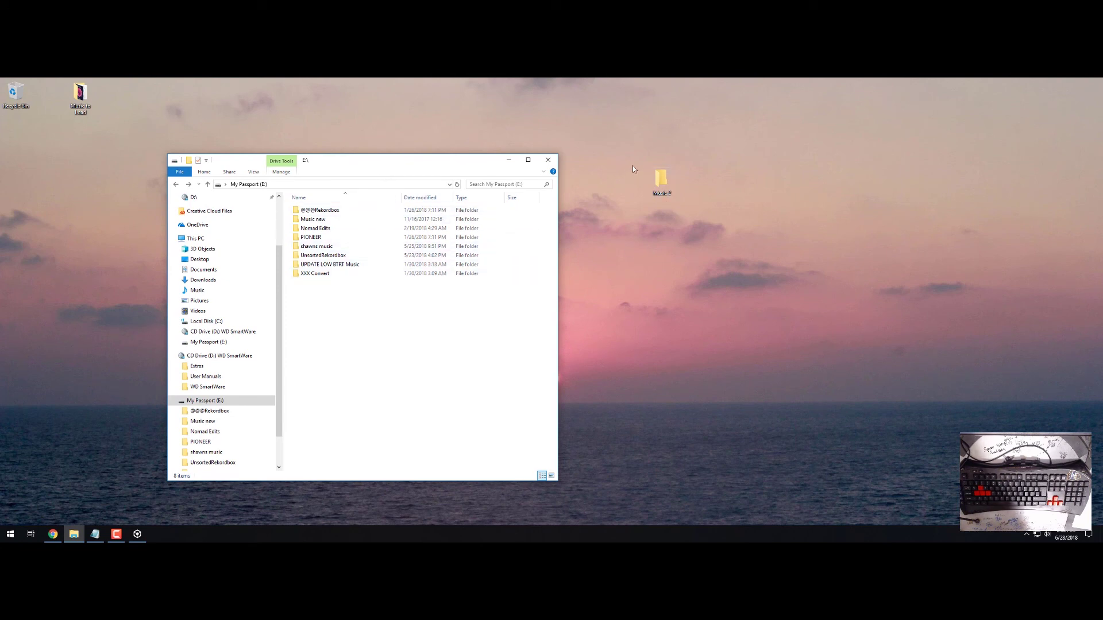
Open UnsortedRekordbox twice more to scroll its 1,322 files, returning to the E: root each time.
double_click(345, 256)
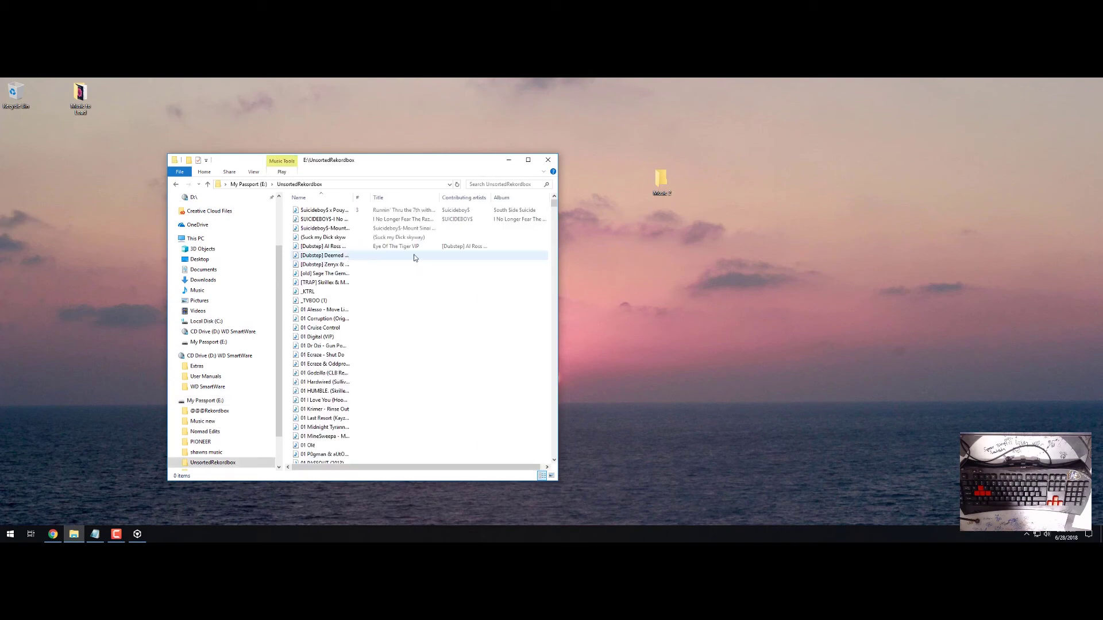
scroll(411, 328, "down", 10)
scroll(412, 356, "up", 15)
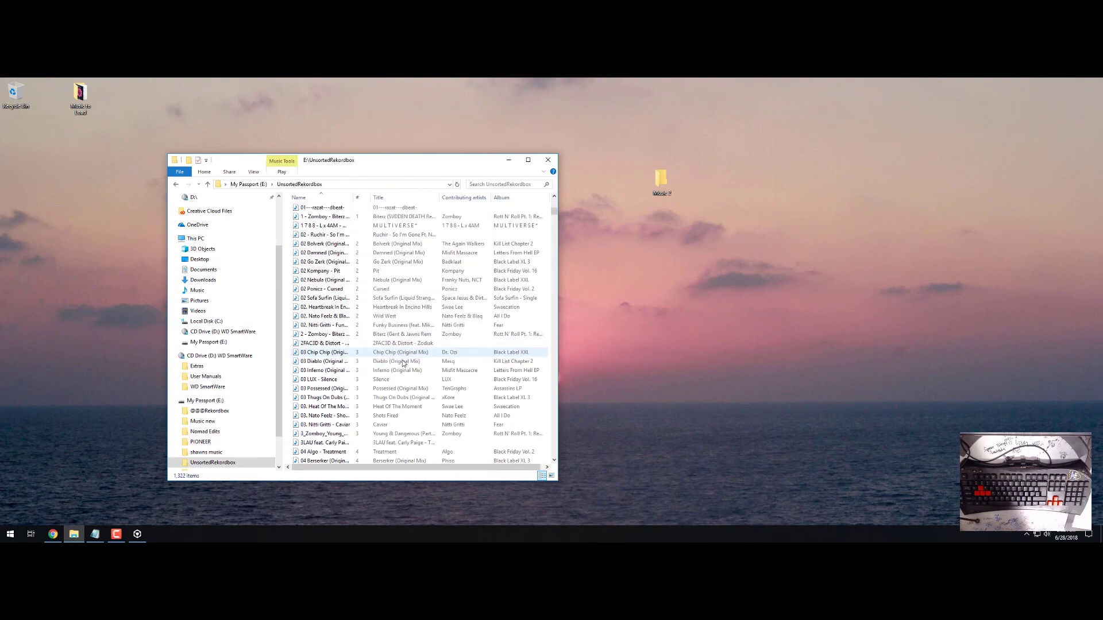
key("BackSpace")
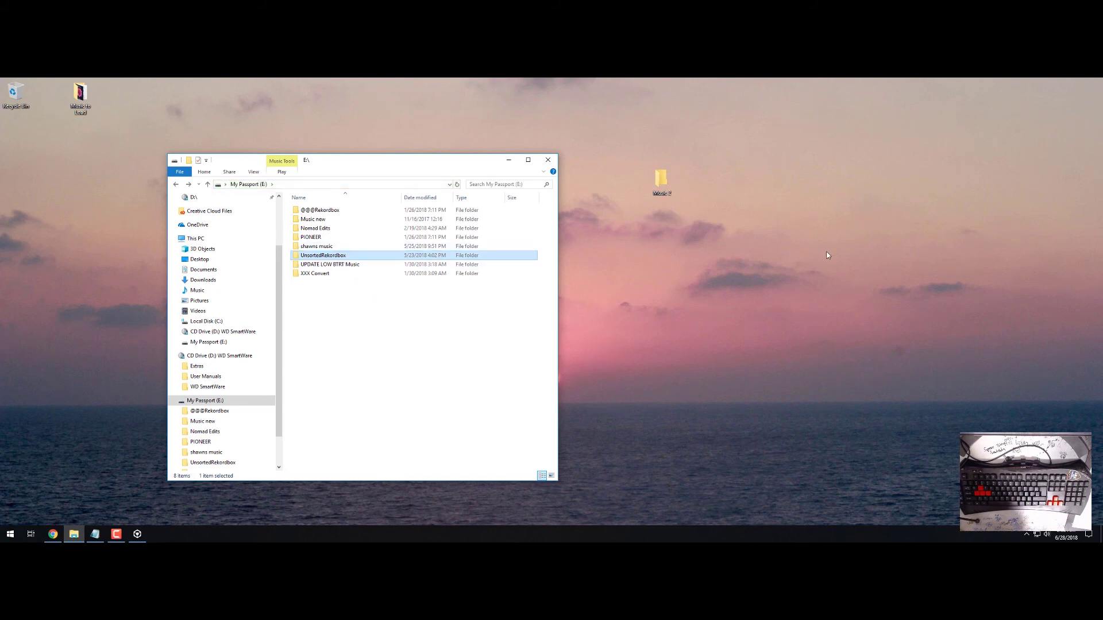
double_click(344, 256)
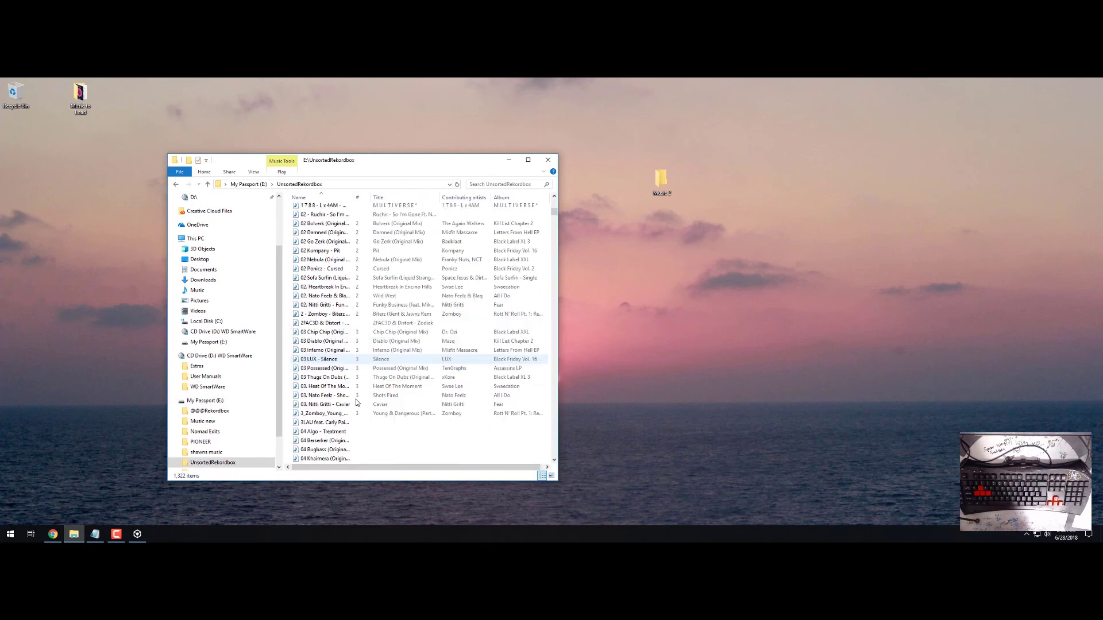
scroll(379, 345, "down", 20)
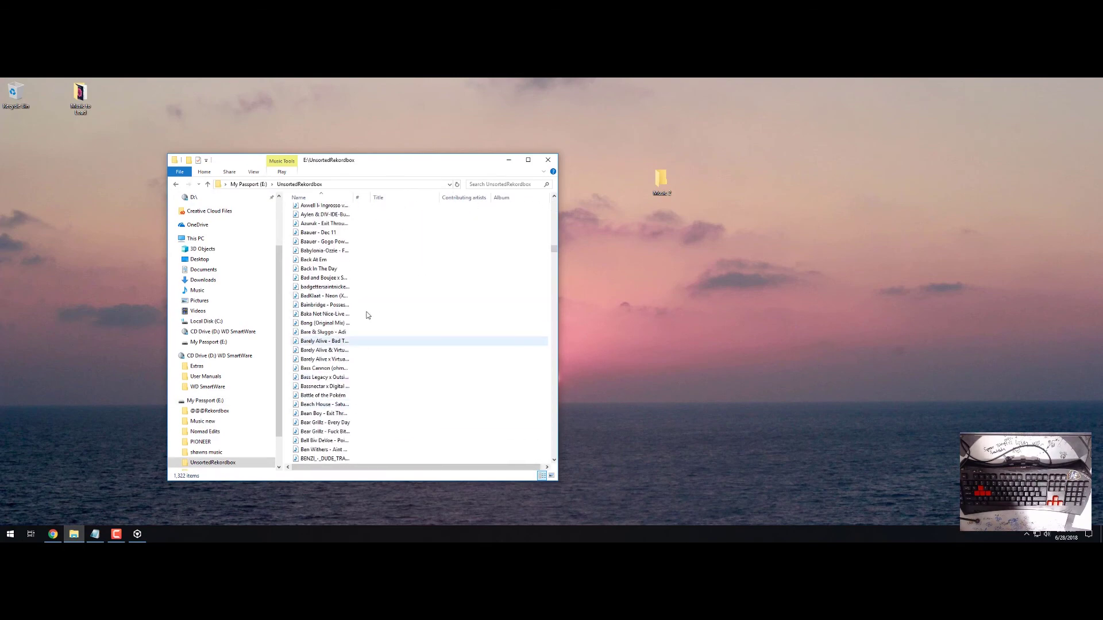
key("BackSpace")
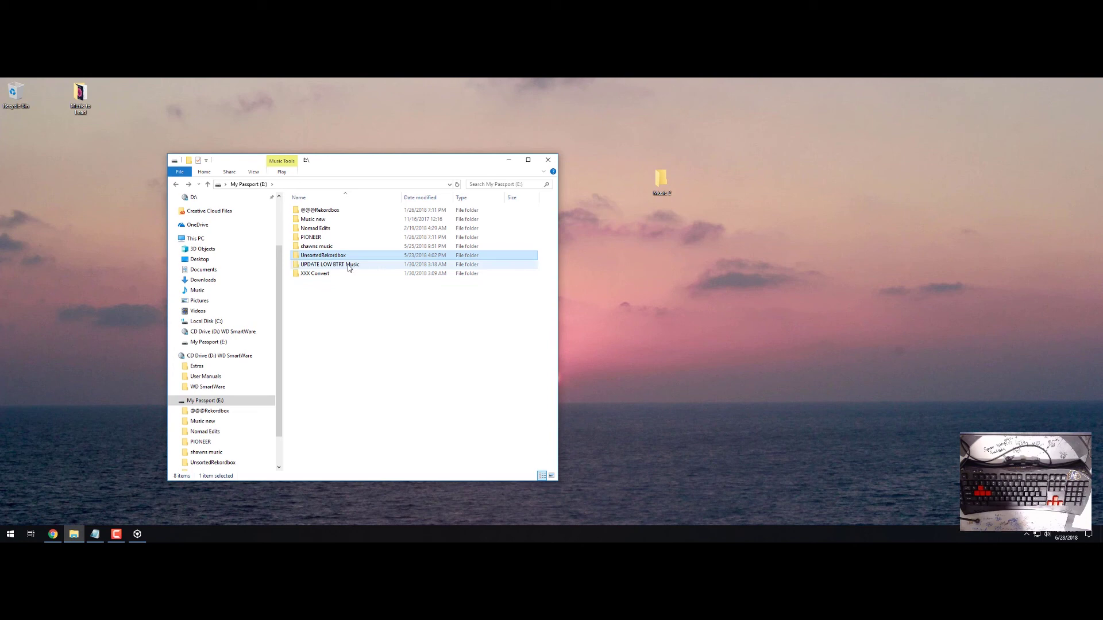
Close File Explorer and restore rekordbox showing its 2072-track Collection.
left_click(548, 160)
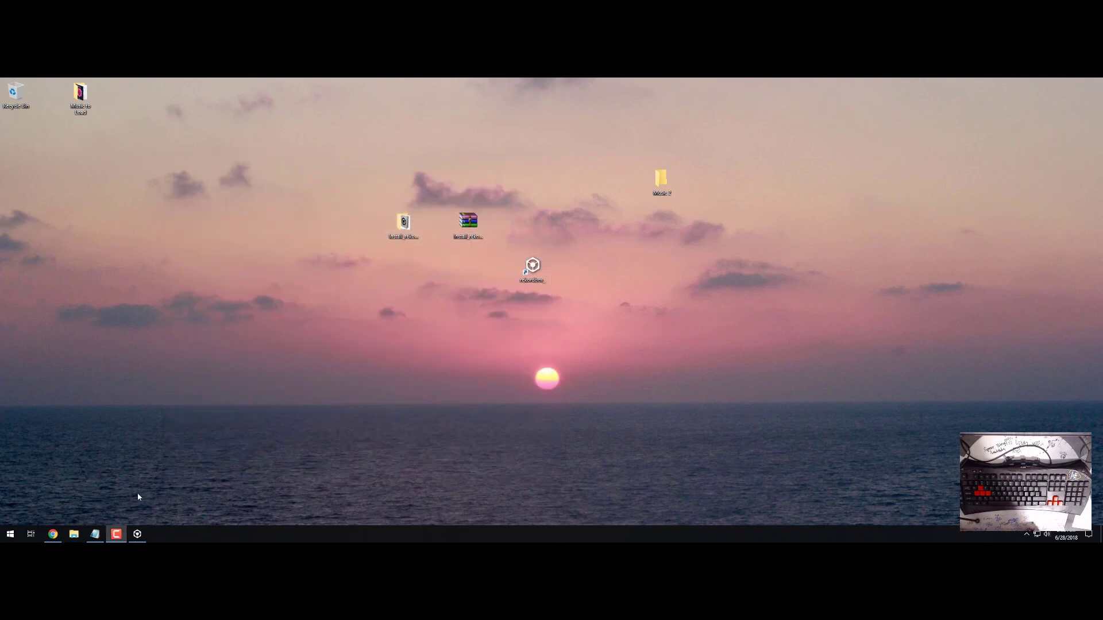
left_click(140, 535)
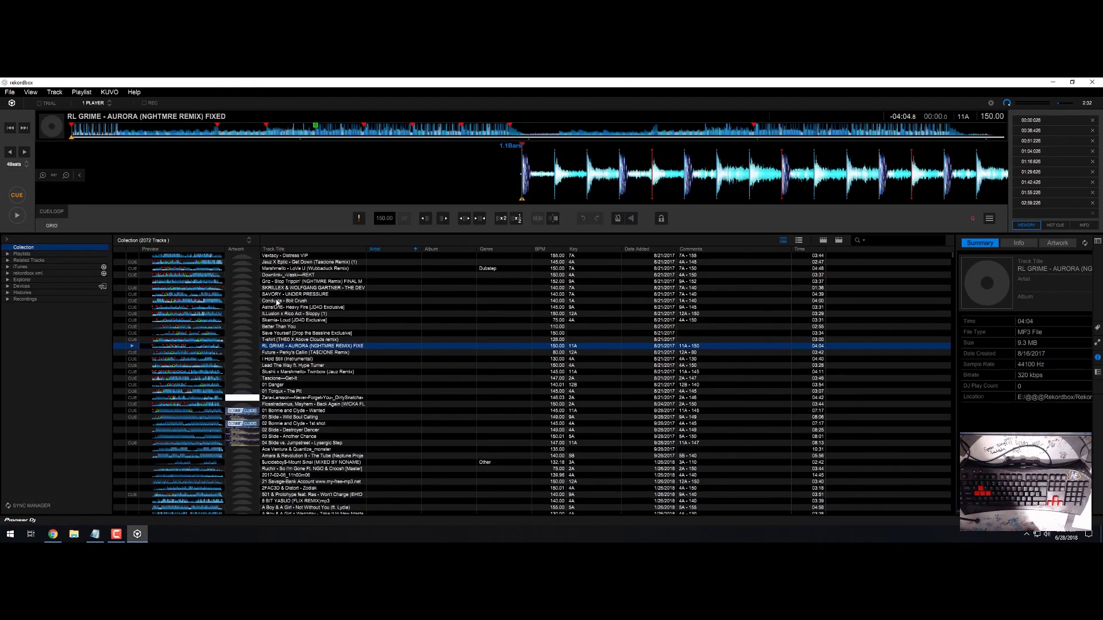